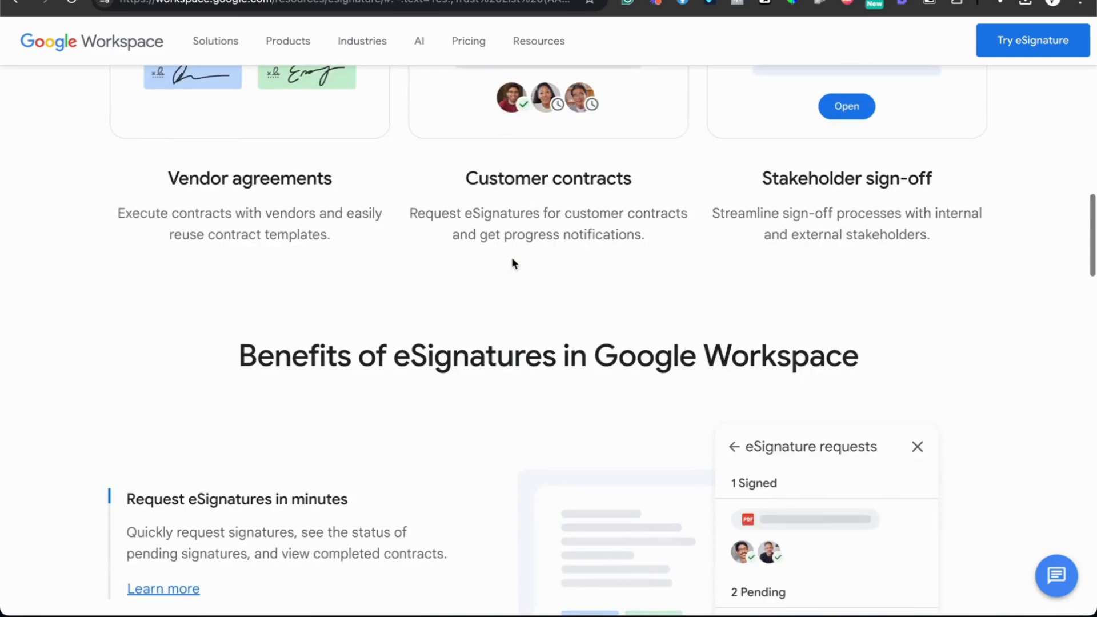
Switch to the eSignatures document and select text in its title and body.
{"action": "scroll", "coordinate": [511, 252], "scroll_direction": "down", "scroll_amount": 6}
{"action": "scroll", "coordinate": [519, 206], "scroll_direction": "down", "scroll_amount": 6}
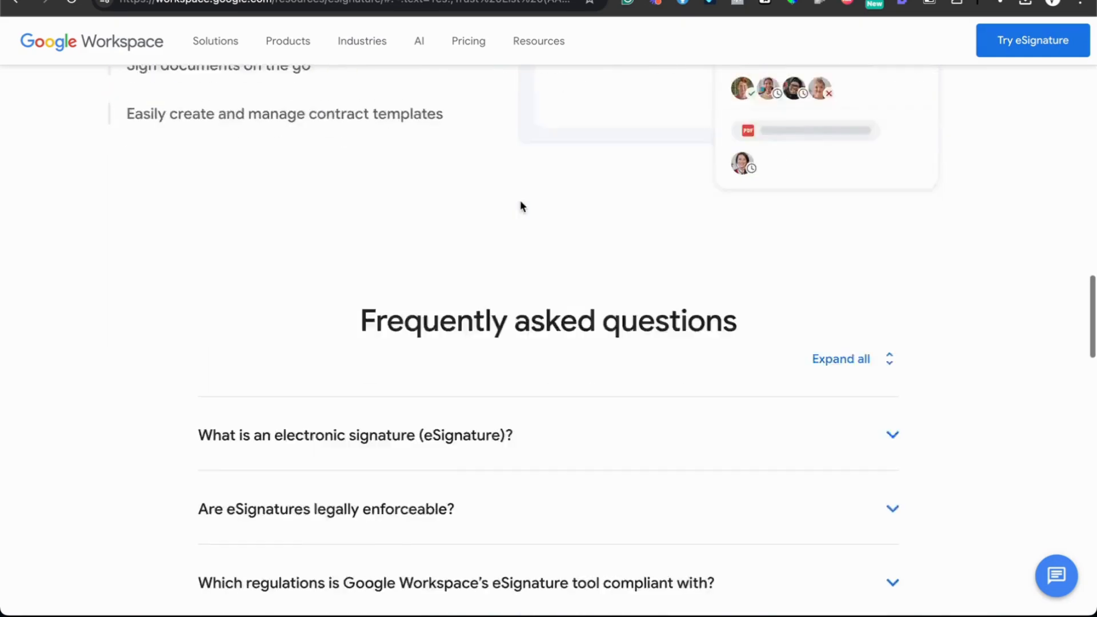
{"action": "scroll", "coordinate": [520, 206], "scroll_direction": "up", "scroll_amount": 15}
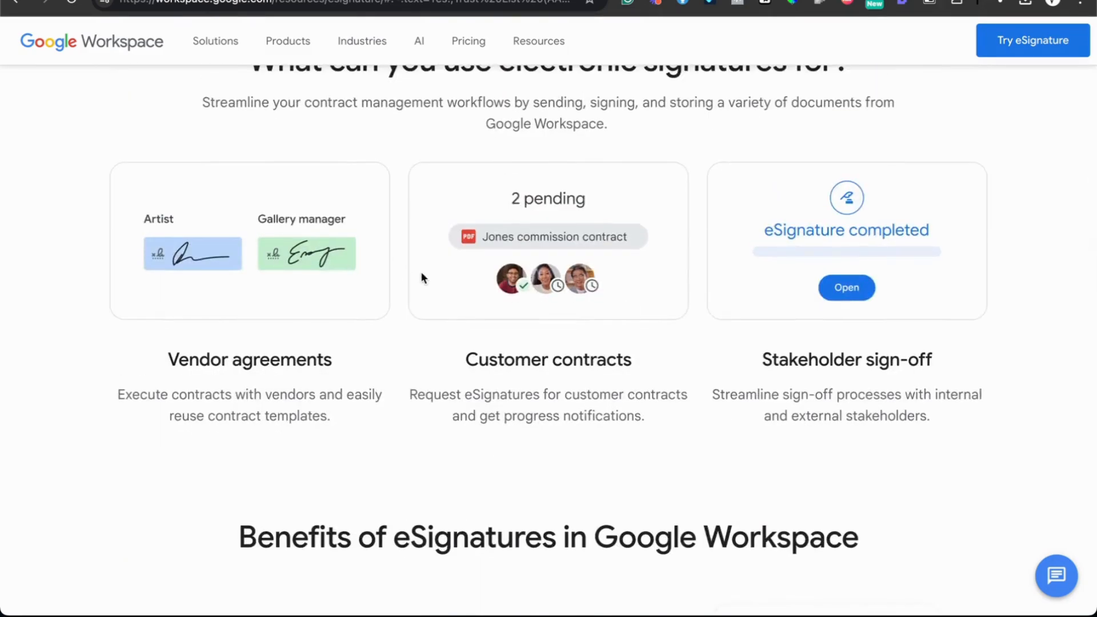
{"action": "scroll", "coordinate": [421, 273], "scroll_direction": "up", "scroll_amount": 10}
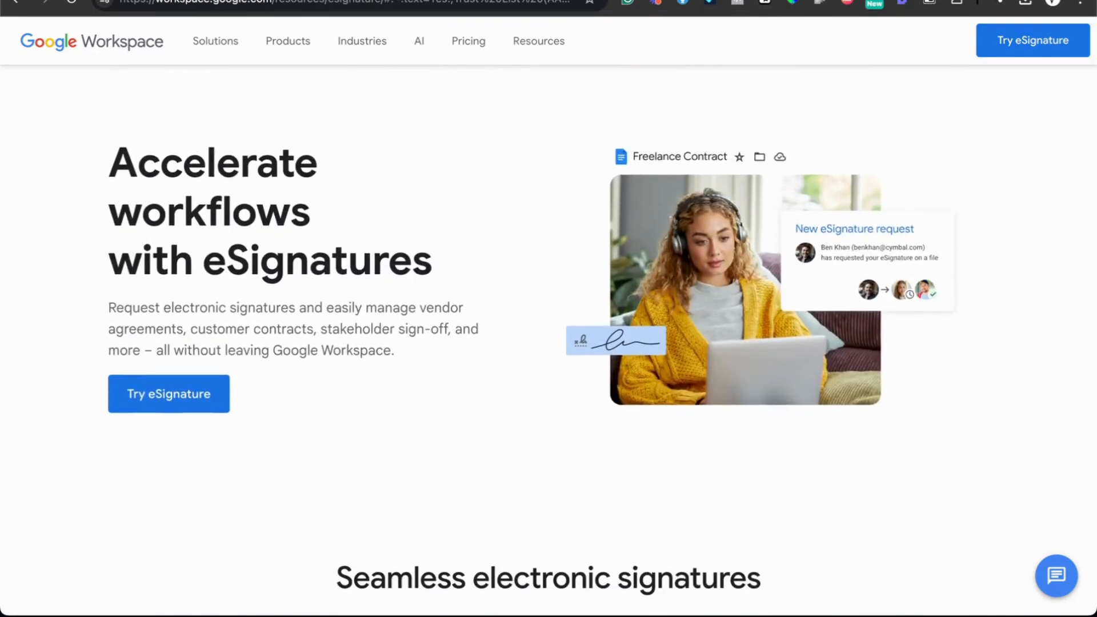
{"action": "left_click", "coordinate": [394, 0]}
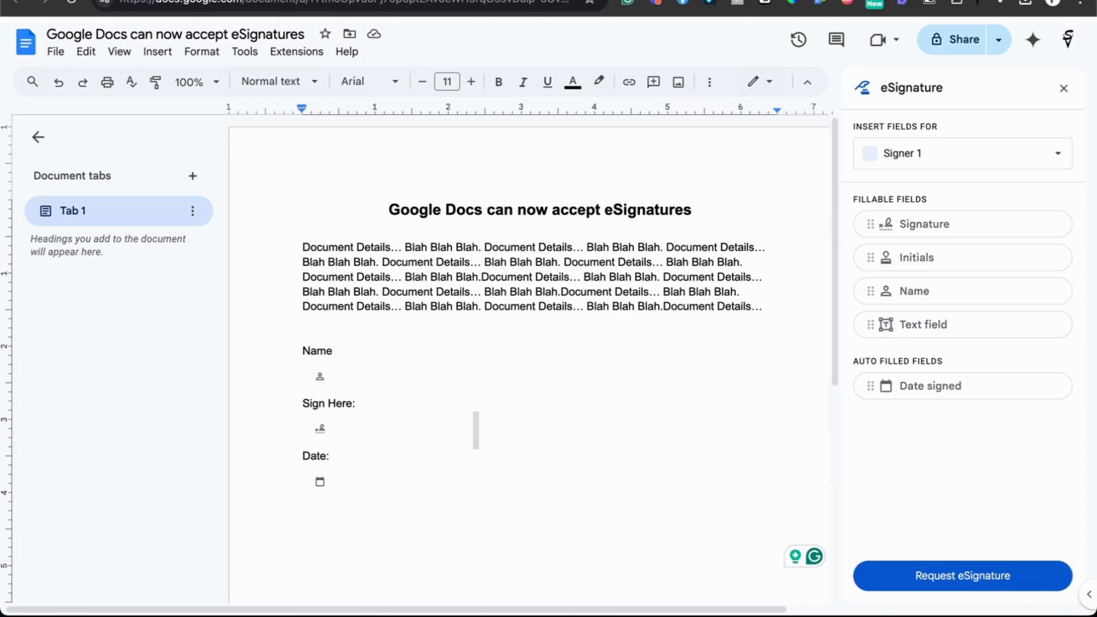
{"action": "left_click", "coordinate": [388, 213]}
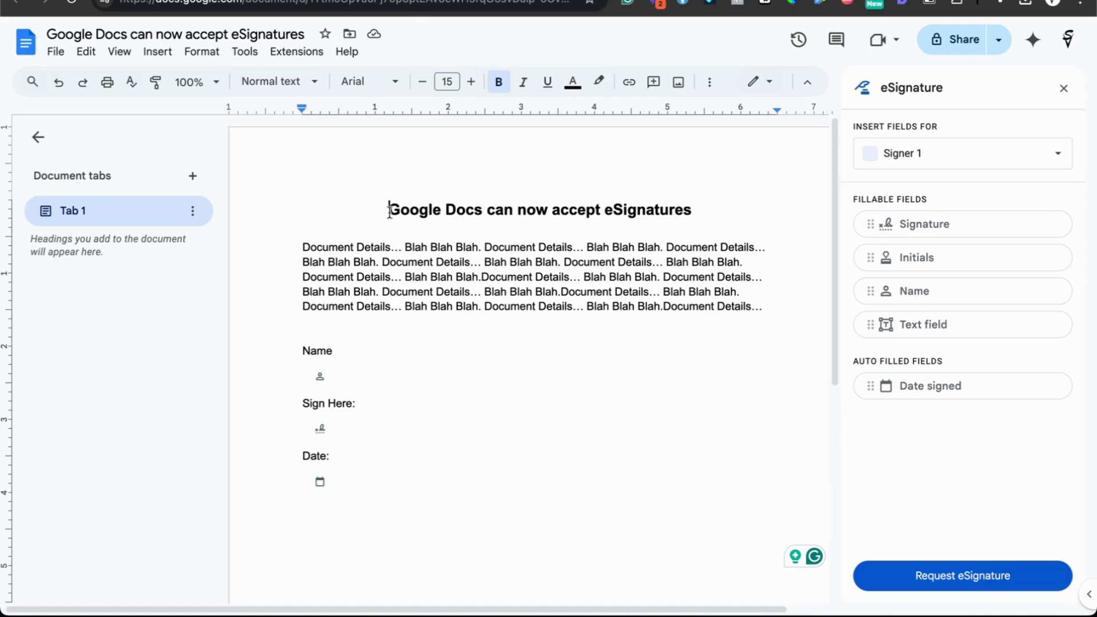
{"action": "left_click_drag", "start_coordinate": [389, 210], "coordinate": [739, 227]}
{"action": "left_click", "coordinate": [718, 208]}
{"action": "left_click_drag", "start_coordinate": [389, 210], "coordinate": [681, 219]}
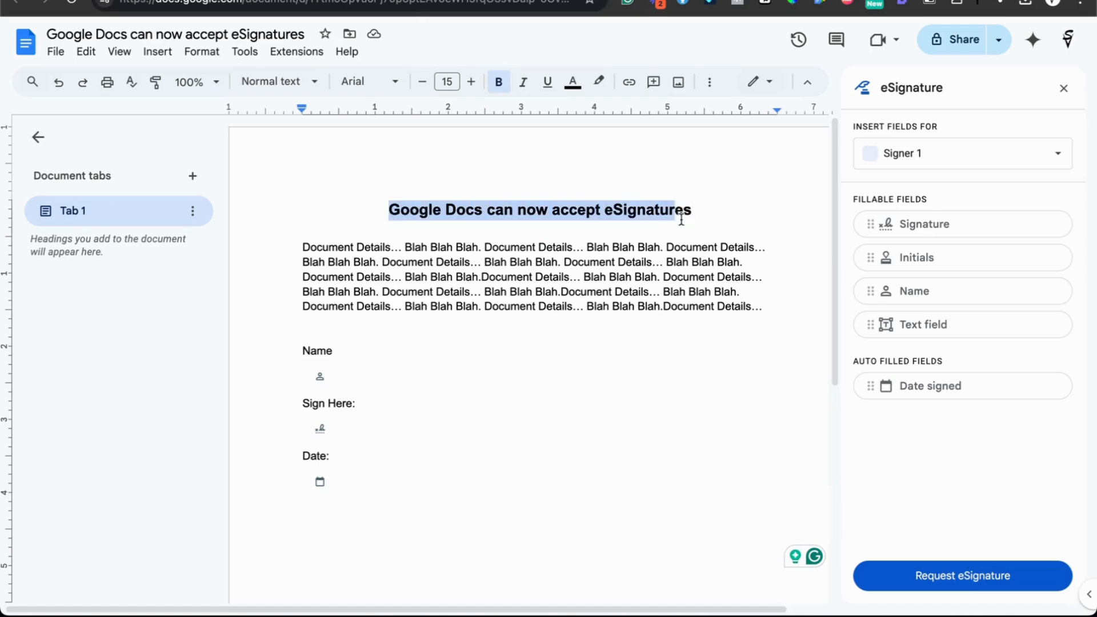
{"action": "left_click_drag", "start_coordinate": [754, 304], "coordinate": [374, 198]}
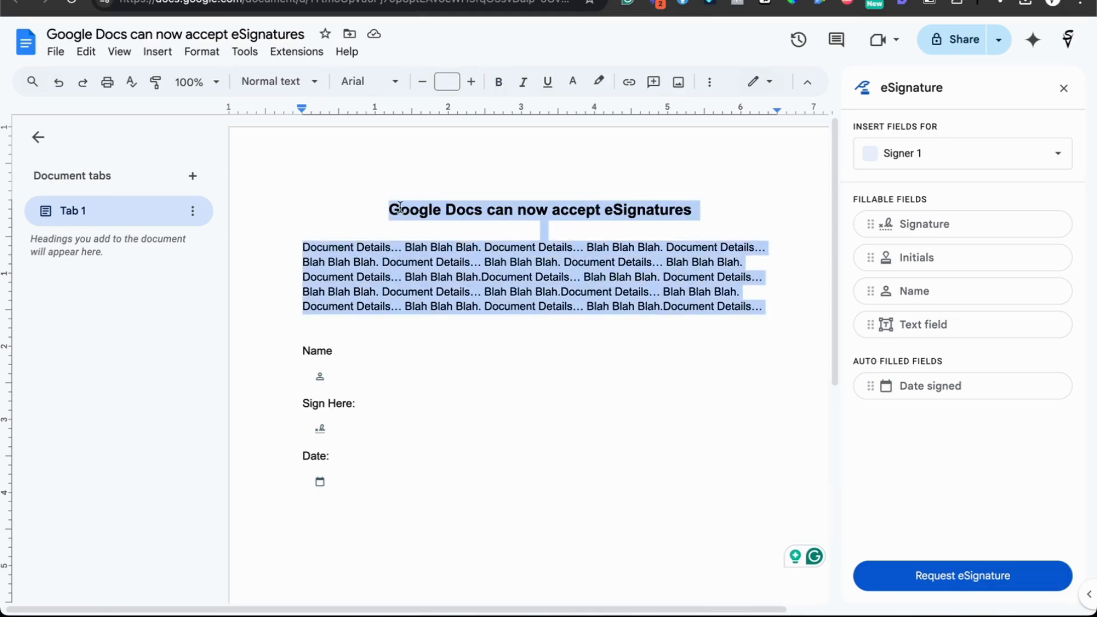
{"action": "left_click", "coordinate": [398, 210]}
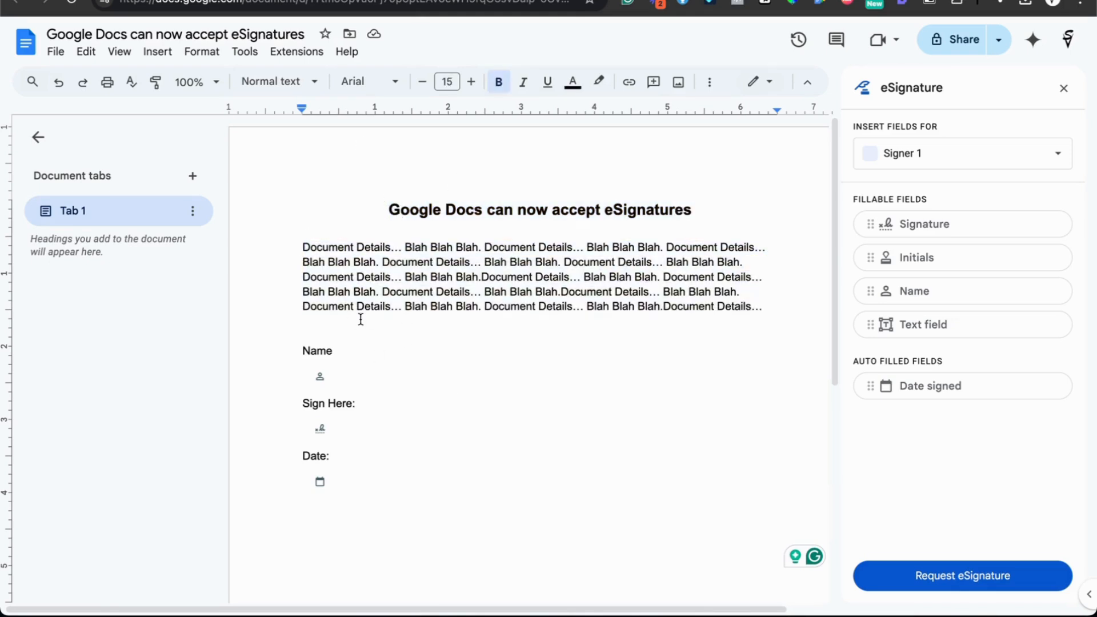
Add a colon after Name, delete the name, signature and date fields, and add a line below Date:.
{"action": "left_click", "coordinate": [344, 350]}
{"action": "type", "text": ":"}
{"action": "left_click", "coordinate": [324, 379]}
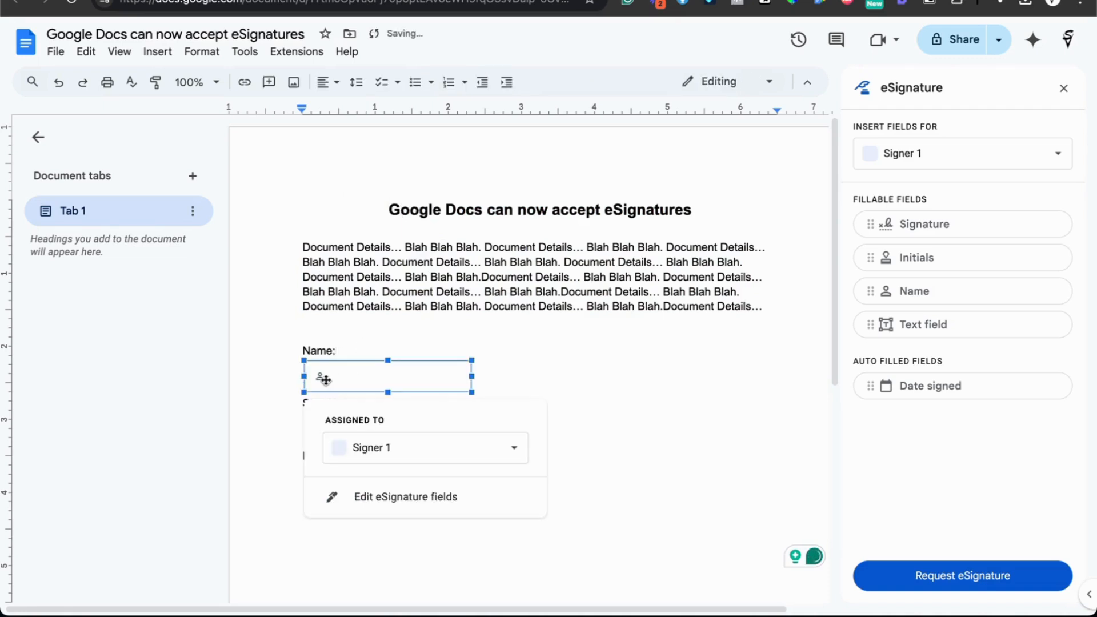
{"action": "key", "text": "Delete"}
{"action": "left_click", "coordinate": [321, 405]}
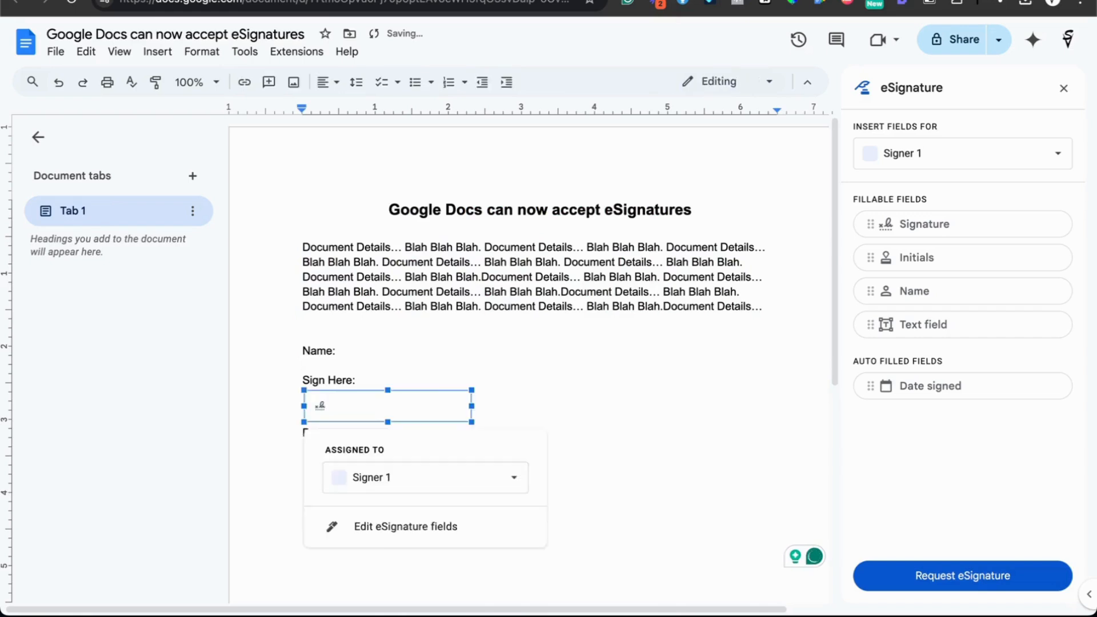
{"action": "key", "text": "Delete"}
{"action": "left_click", "coordinate": [320, 437]}
{"action": "key", "text": "Delete"}
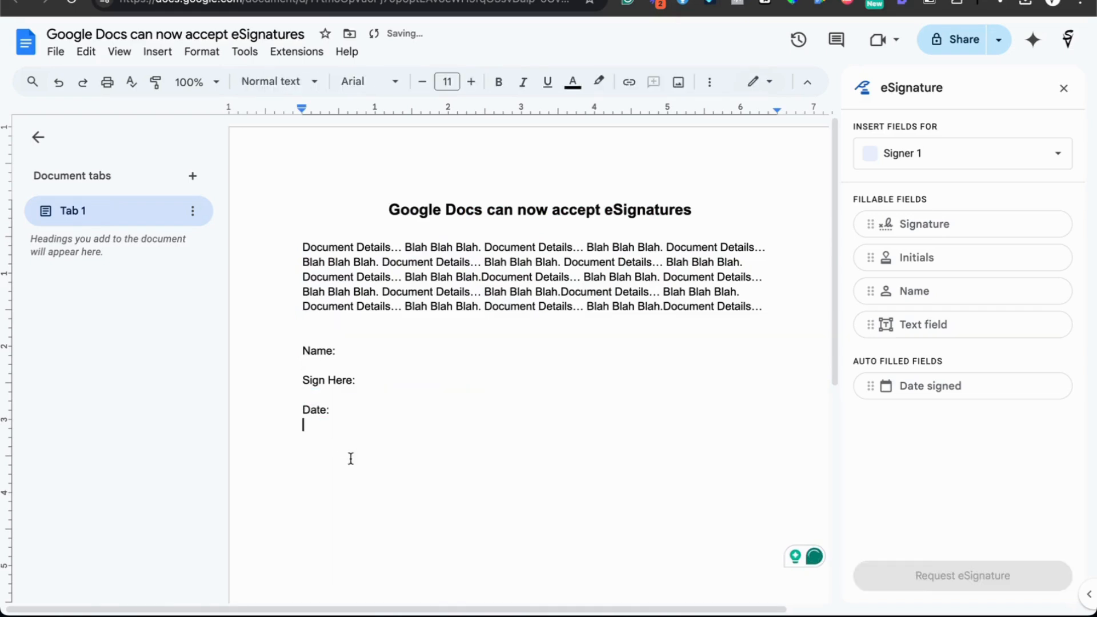
{"action": "key", "text": "Return"}
{"action": "left_click", "coordinate": [927, 158]}
{"action": "left_click", "coordinate": [917, 253]}
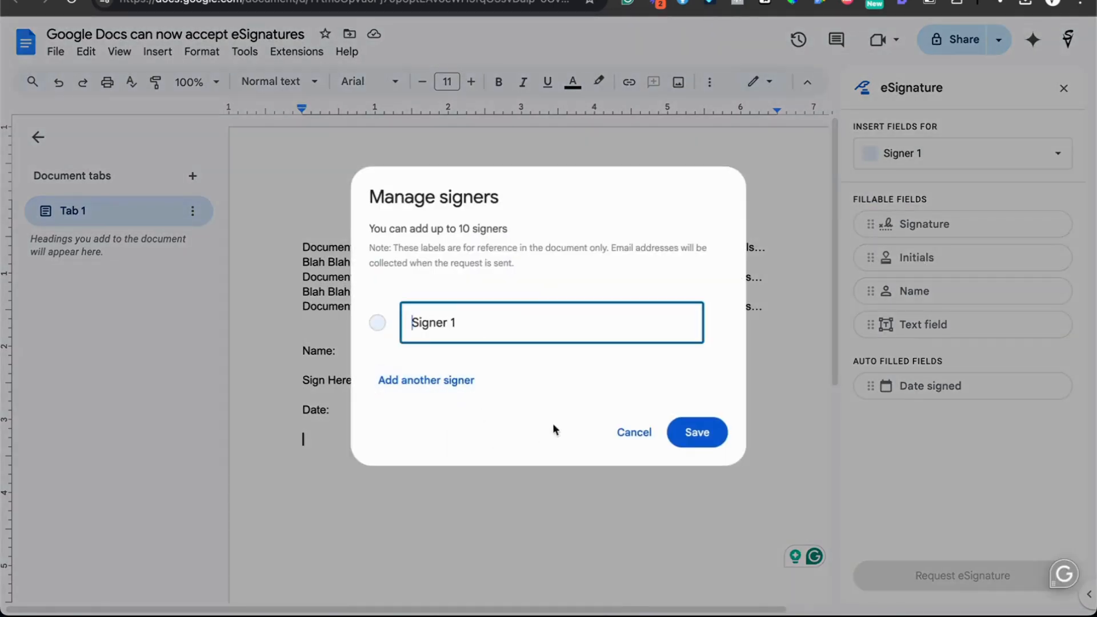
{"action": "left_click", "coordinate": [633, 434]}
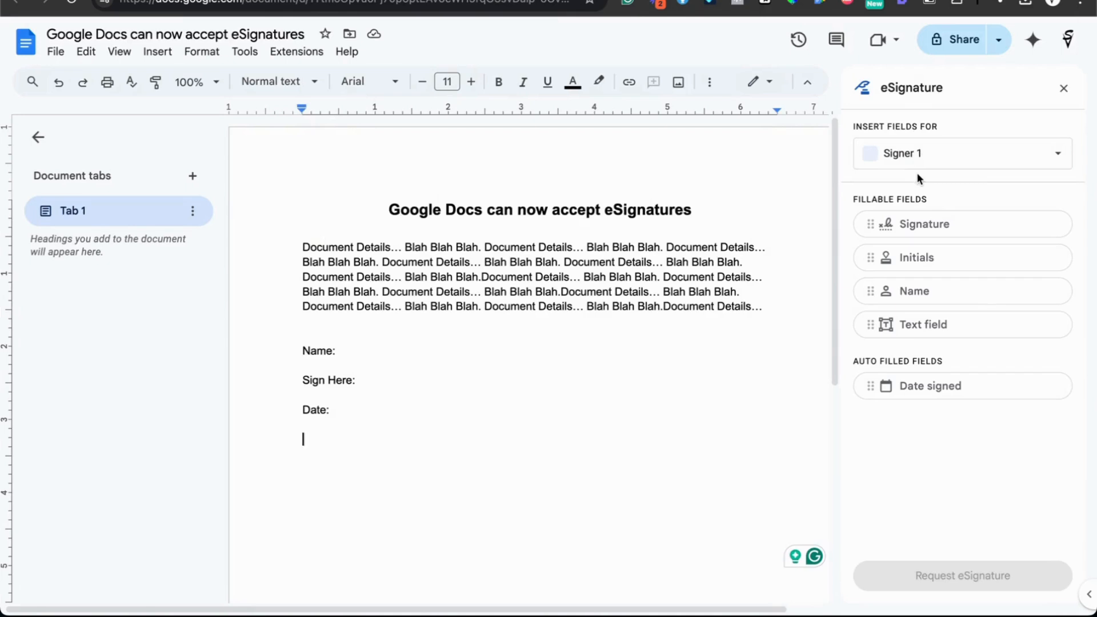
{"action": "left_click", "coordinate": [347, 352]}
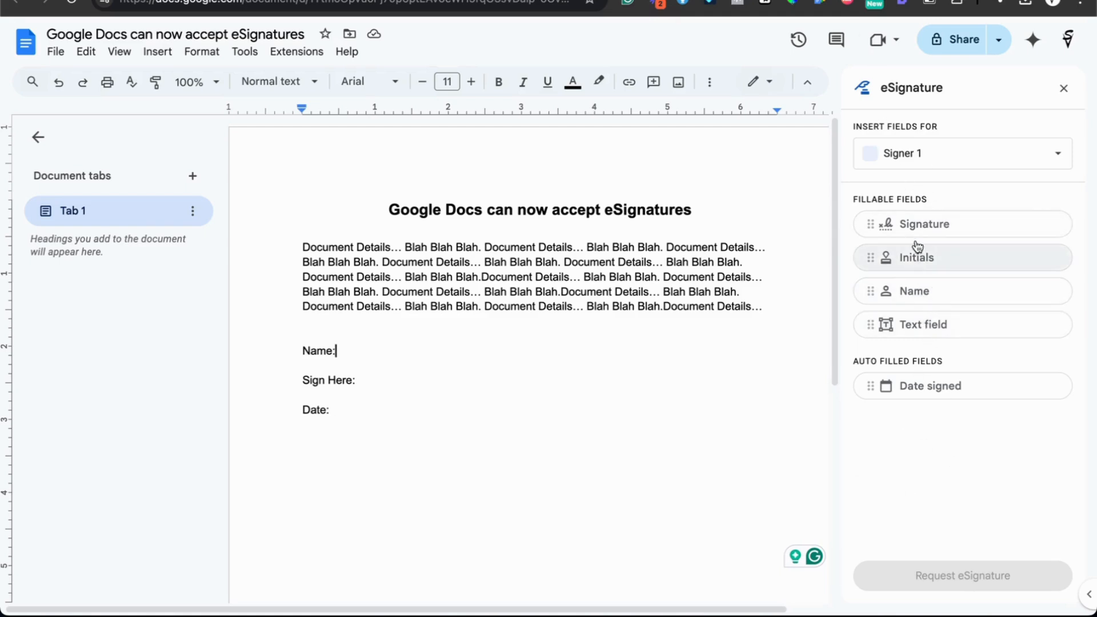
Place a widened Signer 1 Name field below Name: and drop a Signature field under Sign Here:.
{"action": "left_click_drag", "start_coordinate": [919, 298], "coordinate": [322, 370]}
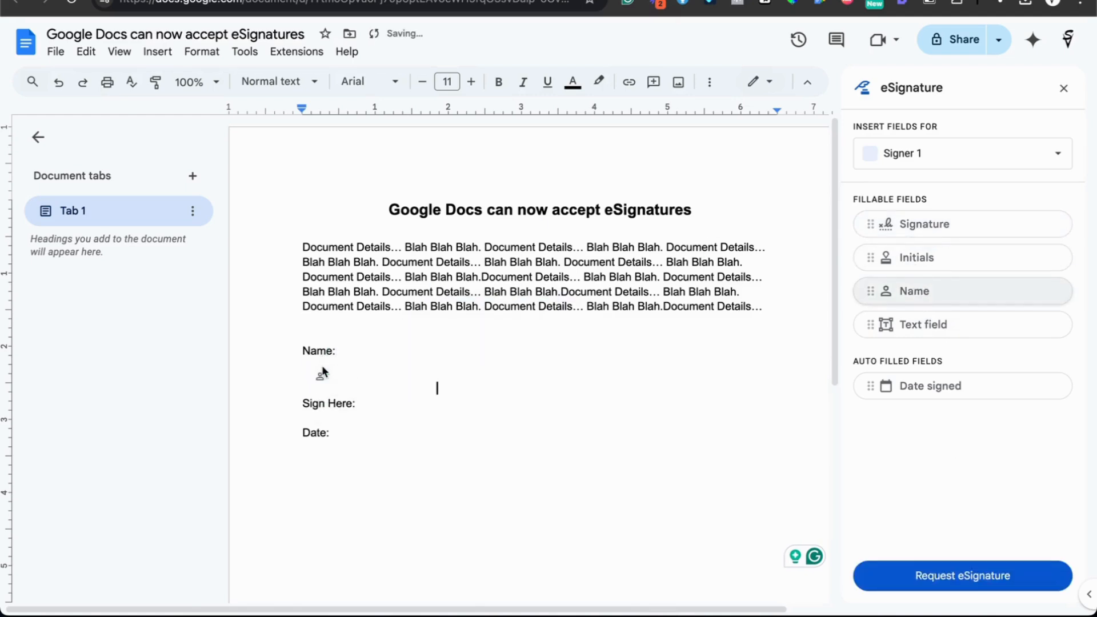
{"action": "left_click", "coordinate": [435, 382]}
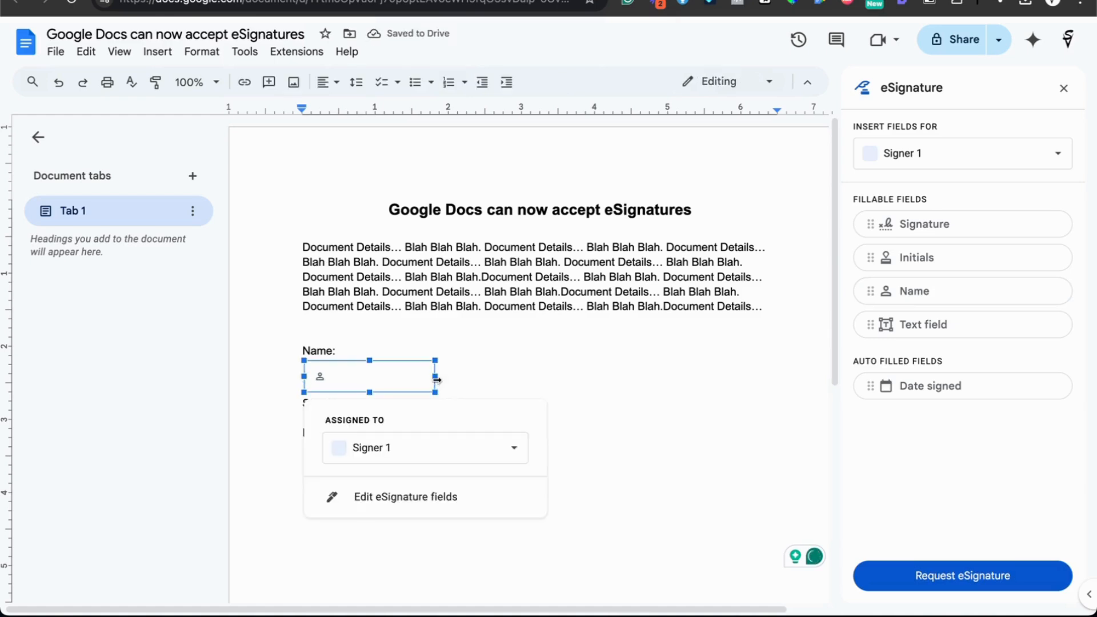
{"action": "left_click_drag", "start_coordinate": [436, 374], "coordinate": [472, 376]}
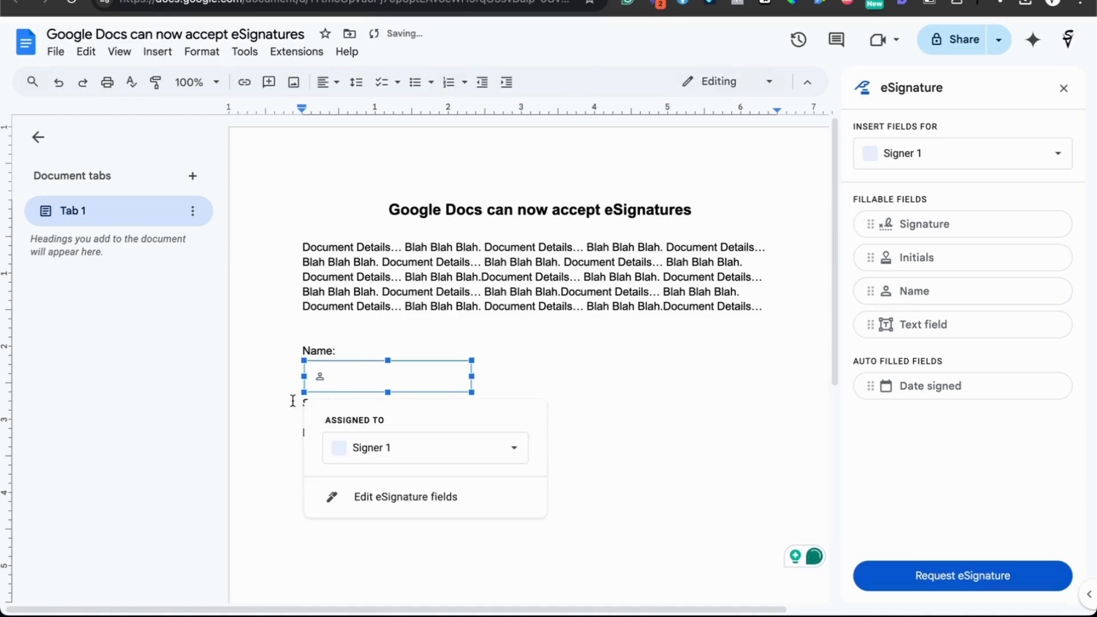
{"action": "left_click", "coordinate": [516, 375]}
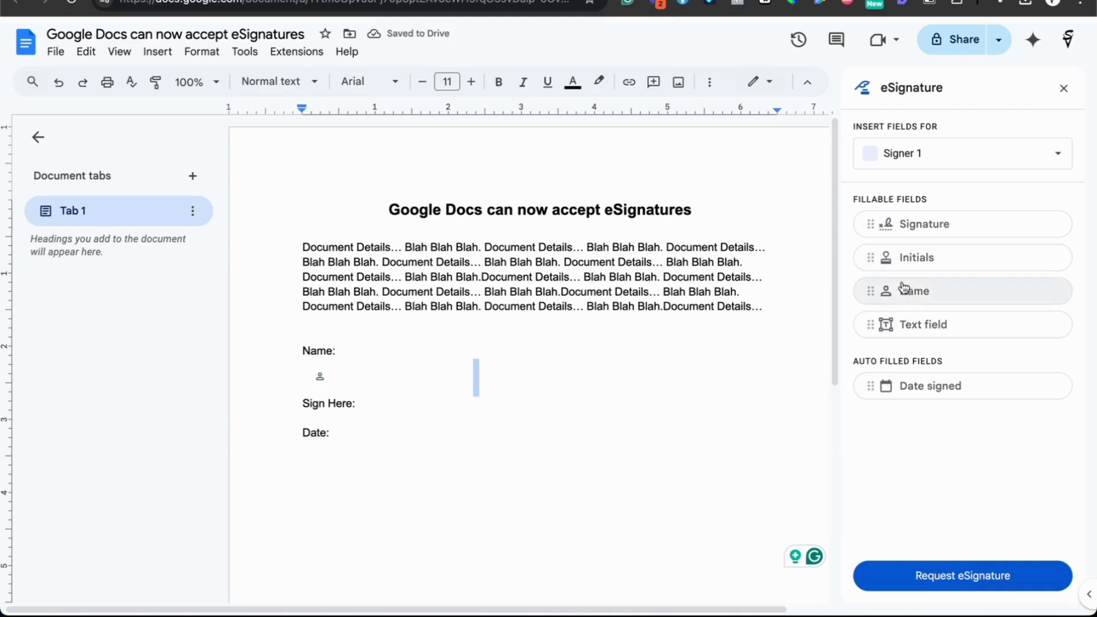
{"action": "mouse_move", "coordinate": [920, 234]}
{"action": "left_mouse_down"}
{"action": "mouse_move", "coordinate": [345, 431]}
{"action": "mouse_move", "coordinate": [336, 422]}
{"action": "left_mouse_up"}
Widen the new Signature field under Sign Here:.
{"action": "left_click", "coordinate": [396, 439]}
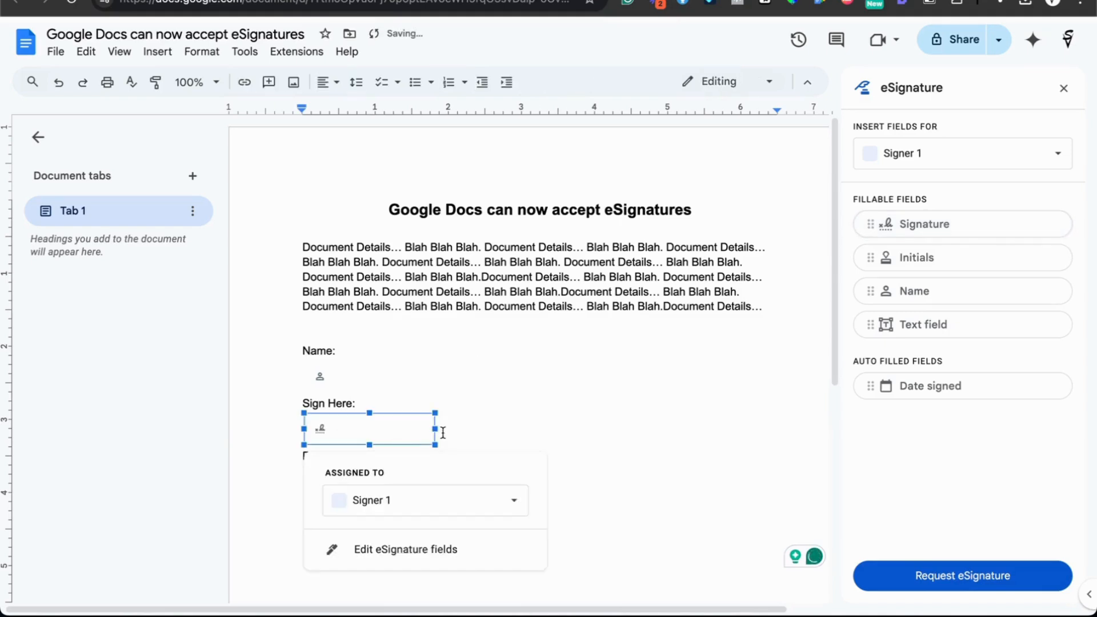
{"action": "left_click_drag", "start_coordinate": [435, 429], "coordinate": [477, 428]}
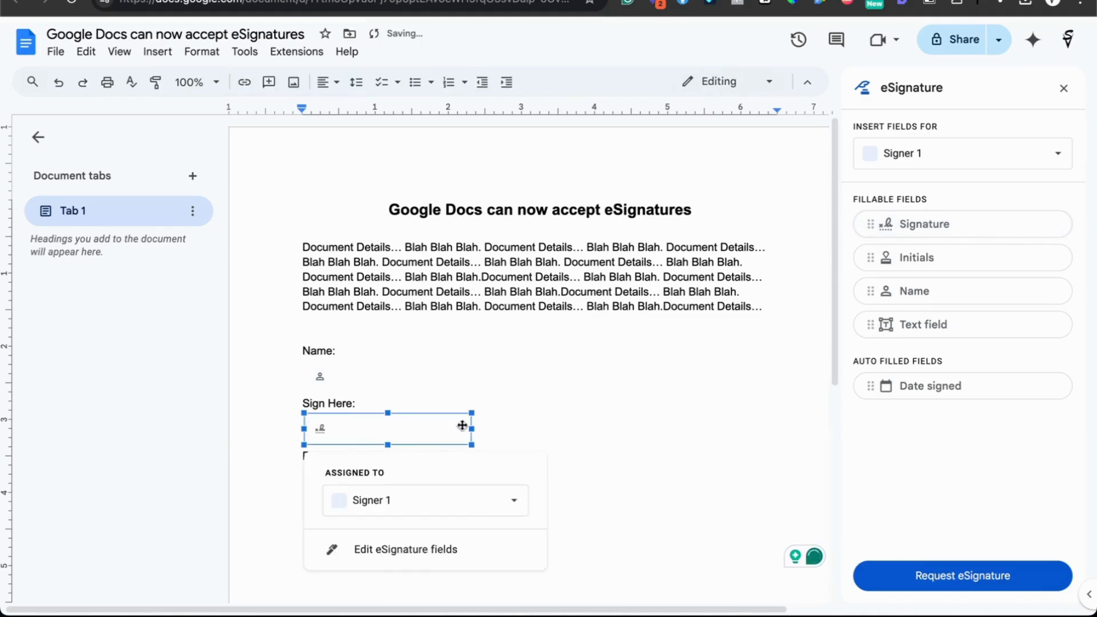
{"action": "left_click", "coordinate": [532, 424]}
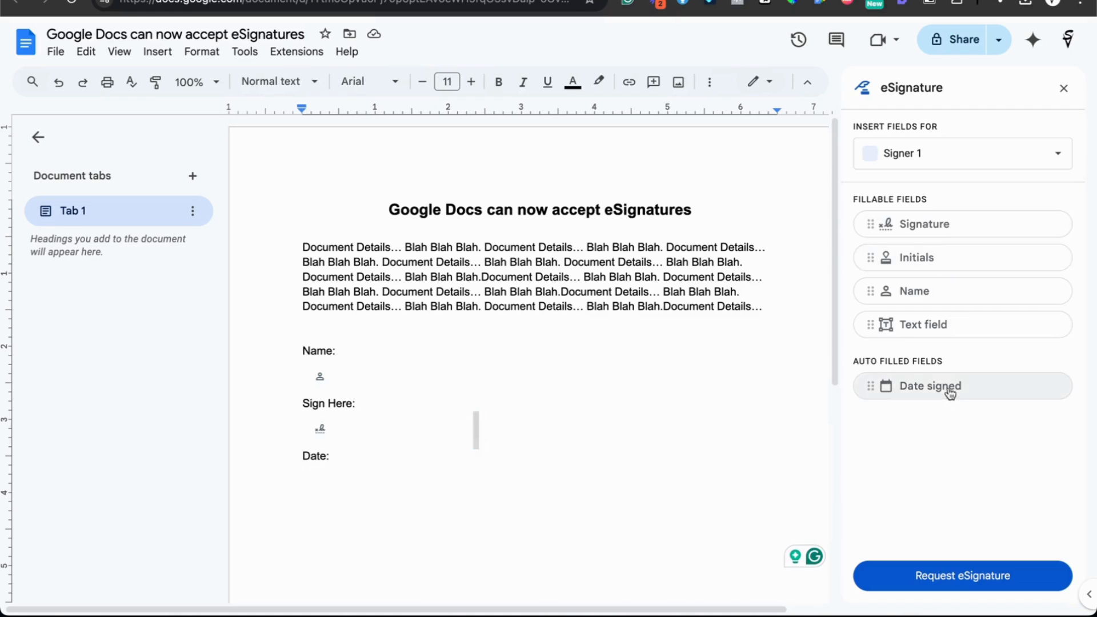
Add a Date signed field for Signer 1 under Date: and place the caret below it.
{"action": "mouse_move", "coordinate": [948, 389]}
{"action": "left_mouse_down"}
{"action": "mouse_move", "coordinate": [351, 453]}
{"action": "mouse_move", "coordinate": [319, 489]}
{"action": "mouse_move", "coordinate": [317, 477]}
{"action": "left_mouse_up"}
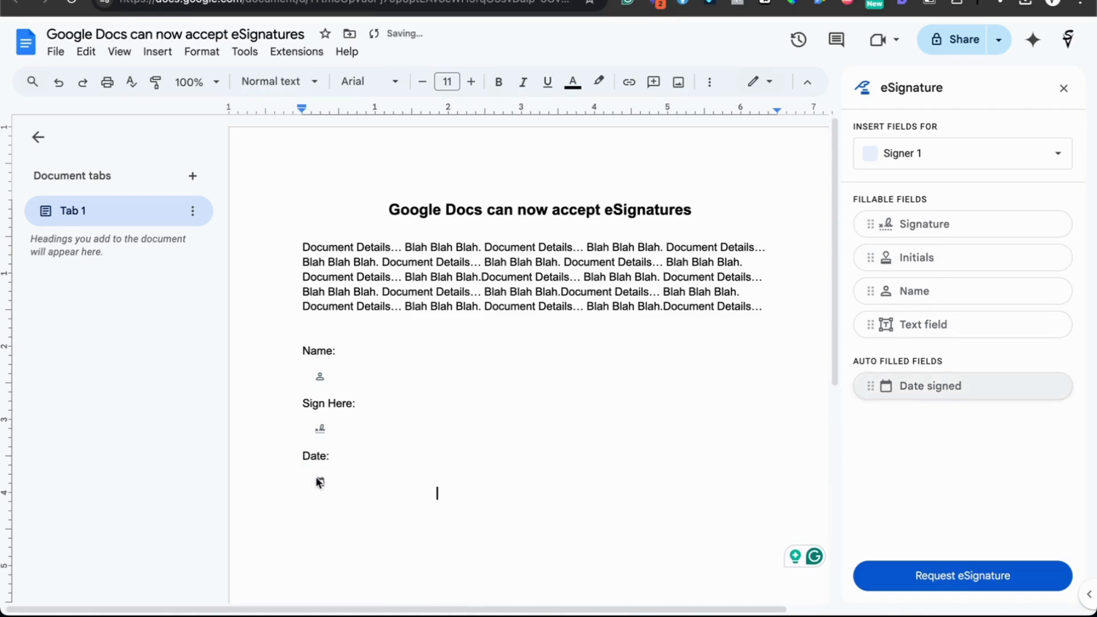
{"action": "left_click", "coordinate": [372, 482]}
{"action": "left_click", "coordinate": [439, 482]}
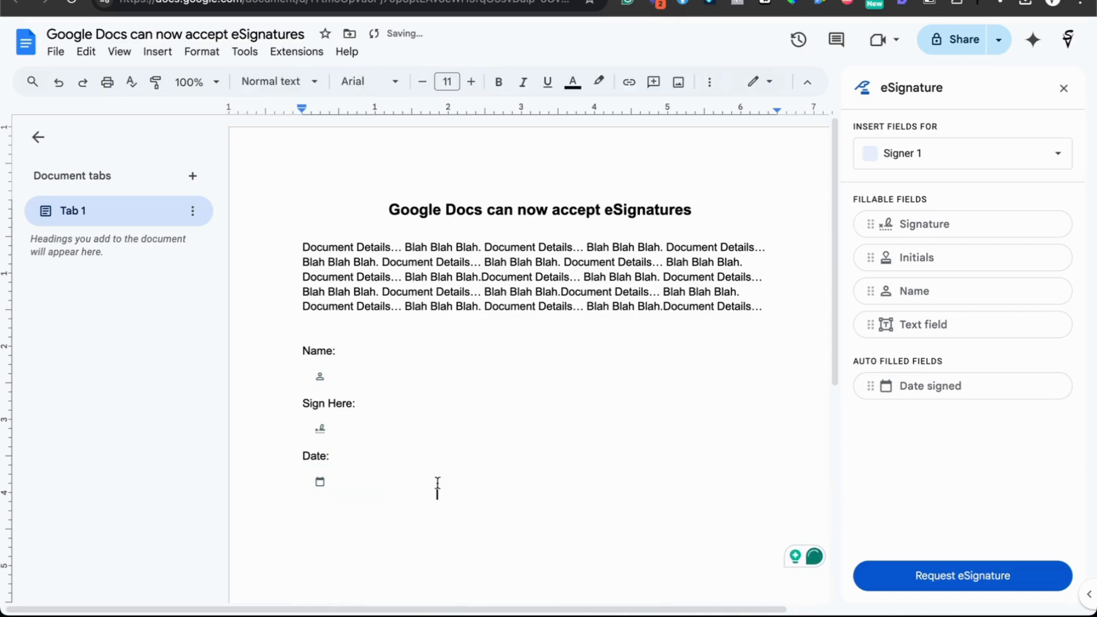
{"action": "left_click", "coordinate": [382, 486]}
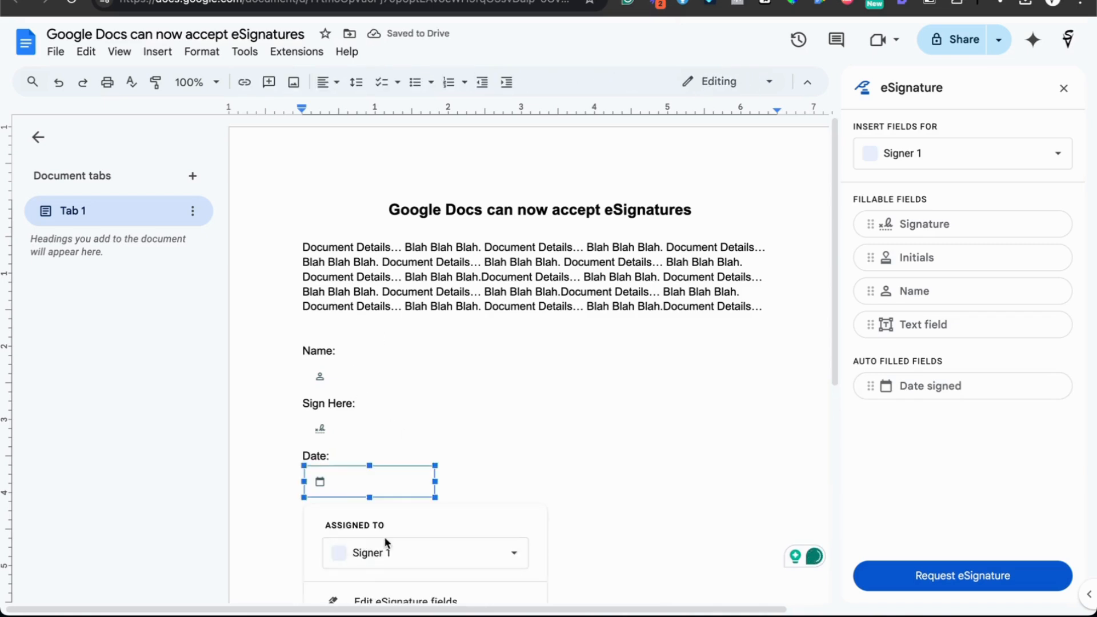
{"action": "left_click", "coordinate": [602, 427]}
{"action": "left_click", "coordinate": [432, 531]}
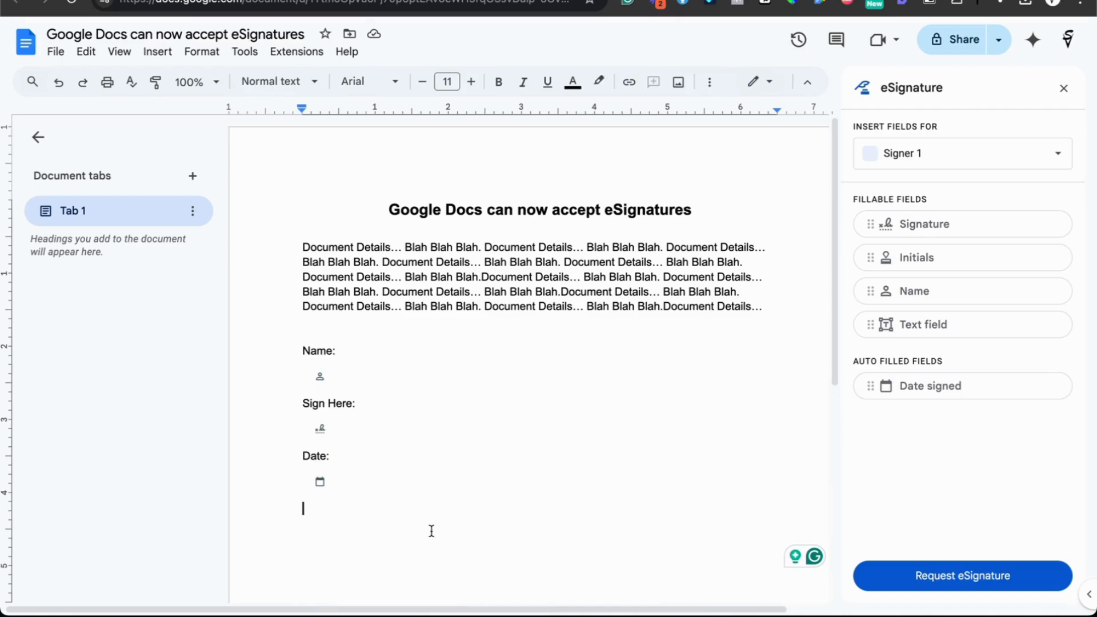
{"action": "key", "text": "Return"}
{"action": "type", "text": "Name:"}
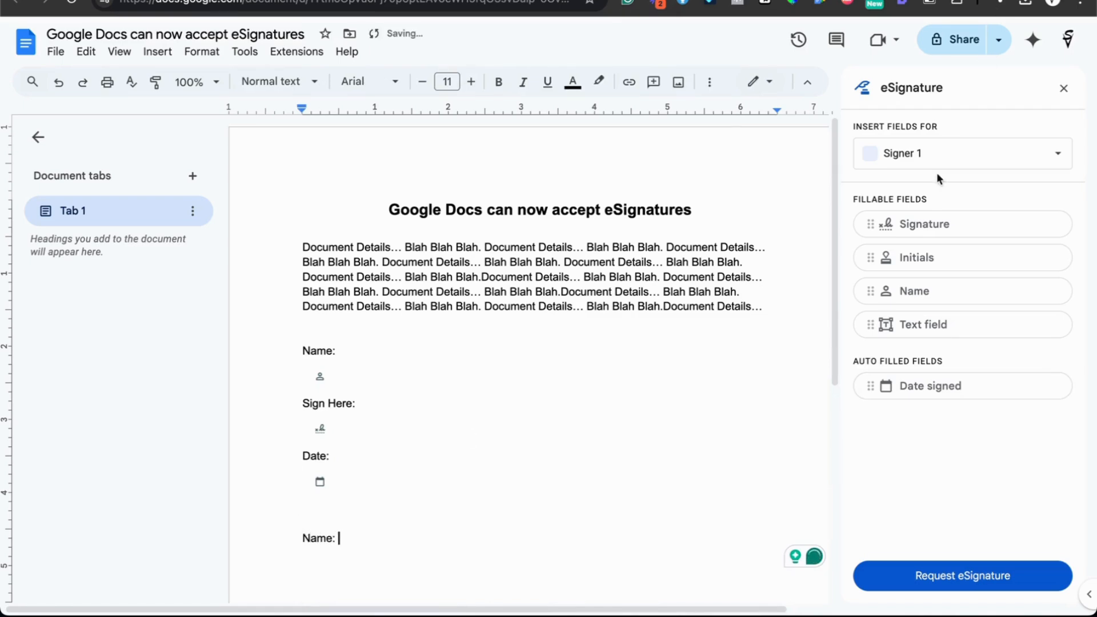
{"action": "left_click", "coordinate": [943, 153]}
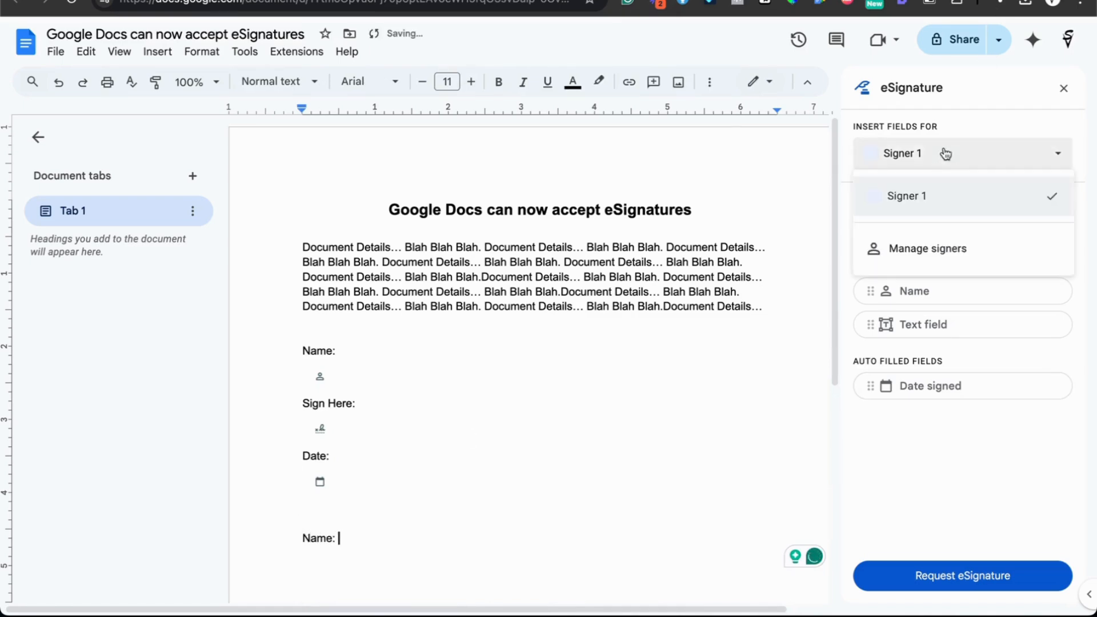
{"action": "left_click", "coordinate": [889, 264]}
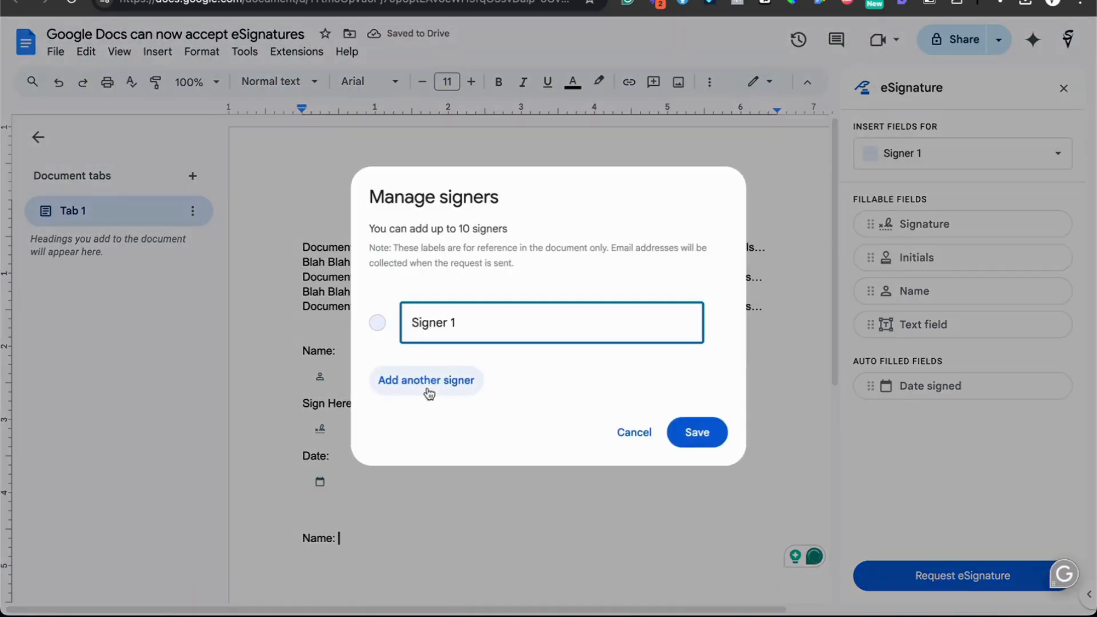
{"action": "left_click", "coordinate": [637, 432]}
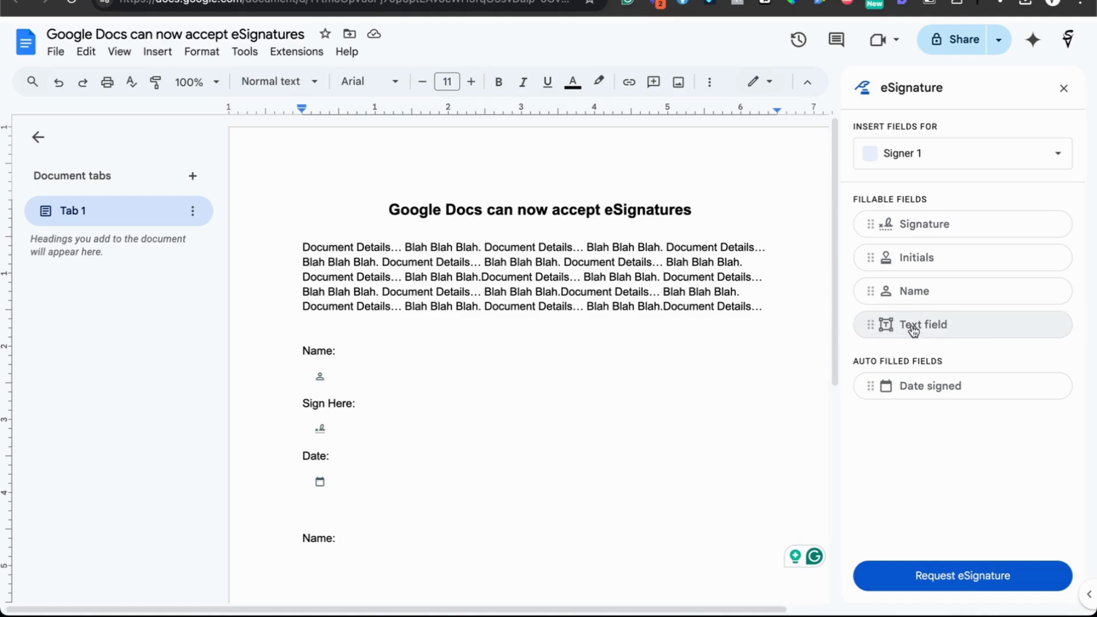
{"action": "left_click", "coordinate": [347, 336]}
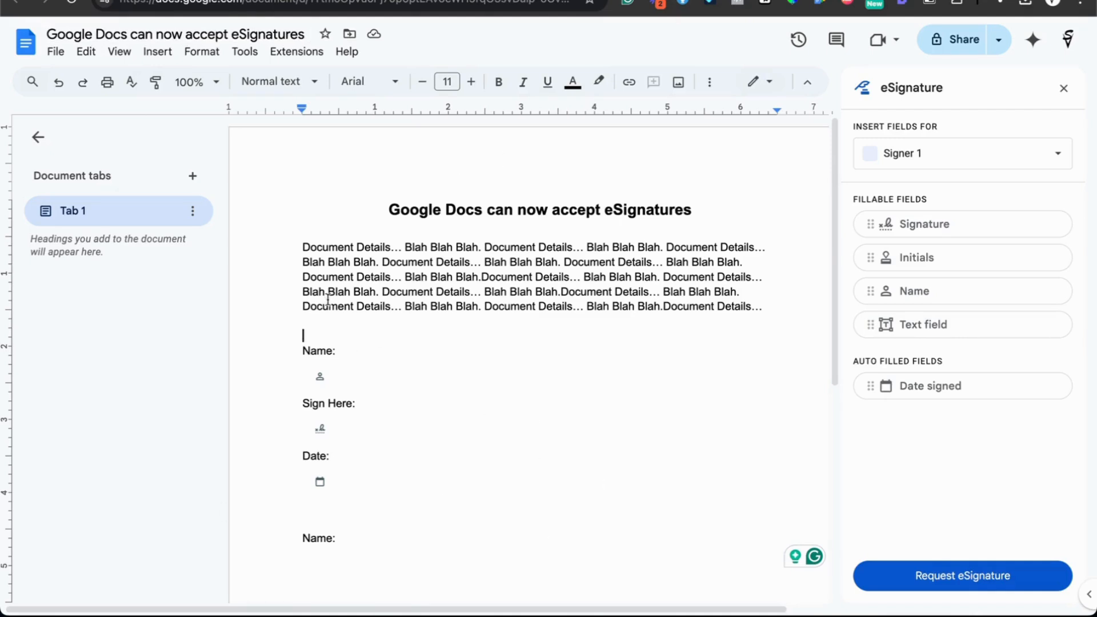
{"action": "left_click", "coordinate": [317, 376]}
{"action": "left_click", "coordinate": [582, 382]}
{"action": "left_click", "coordinate": [355, 429]}
{"action": "left_click", "coordinate": [625, 396]}
Start an eSignature request and rename the document to fnjds.
{"action": "left_click", "coordinate": [941, 579]}
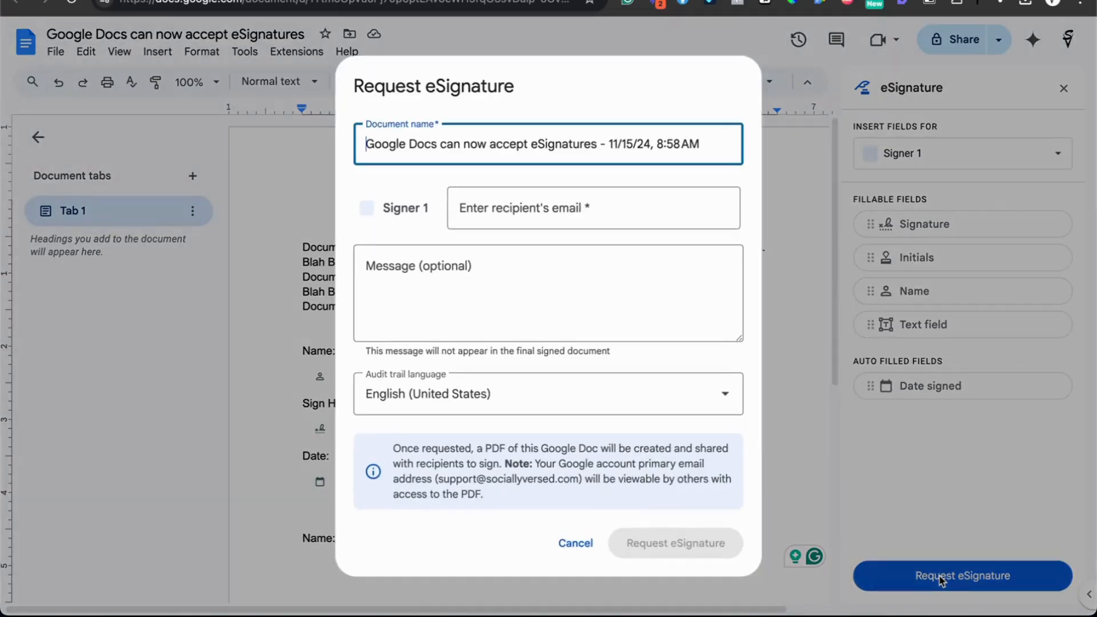
{"action": "triple_click", "coordinate": [422, 139]}
{"action": "type", "text": "fnjdsjnjds"}
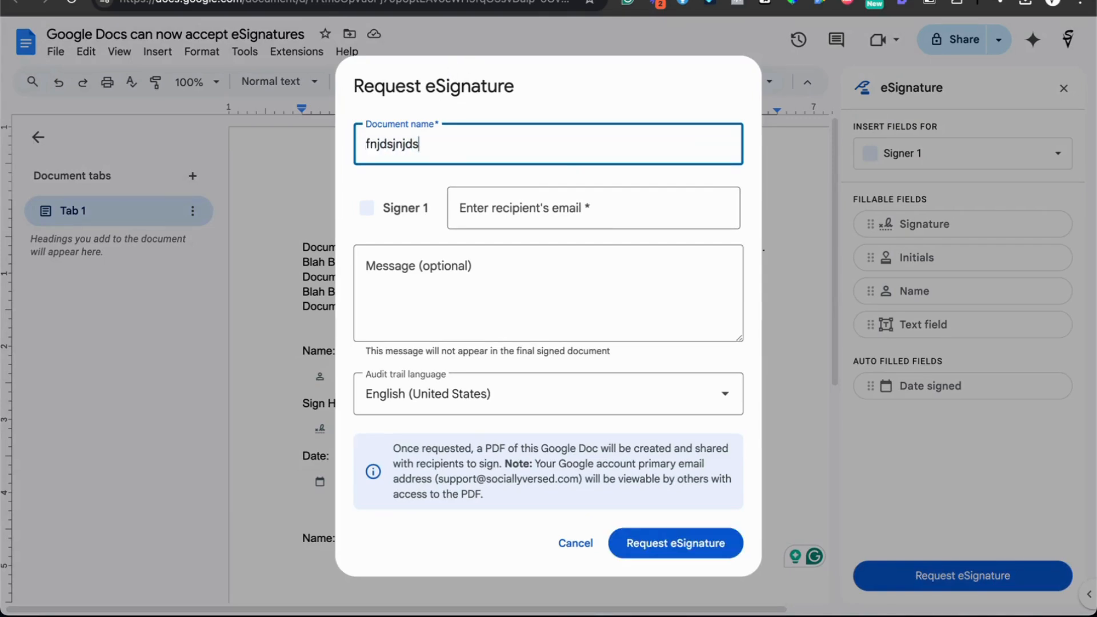
Choose the recipient's e-mail from the contact suggestions and send the request.
{"action": "left_click", "coordinate": [555, 209]}
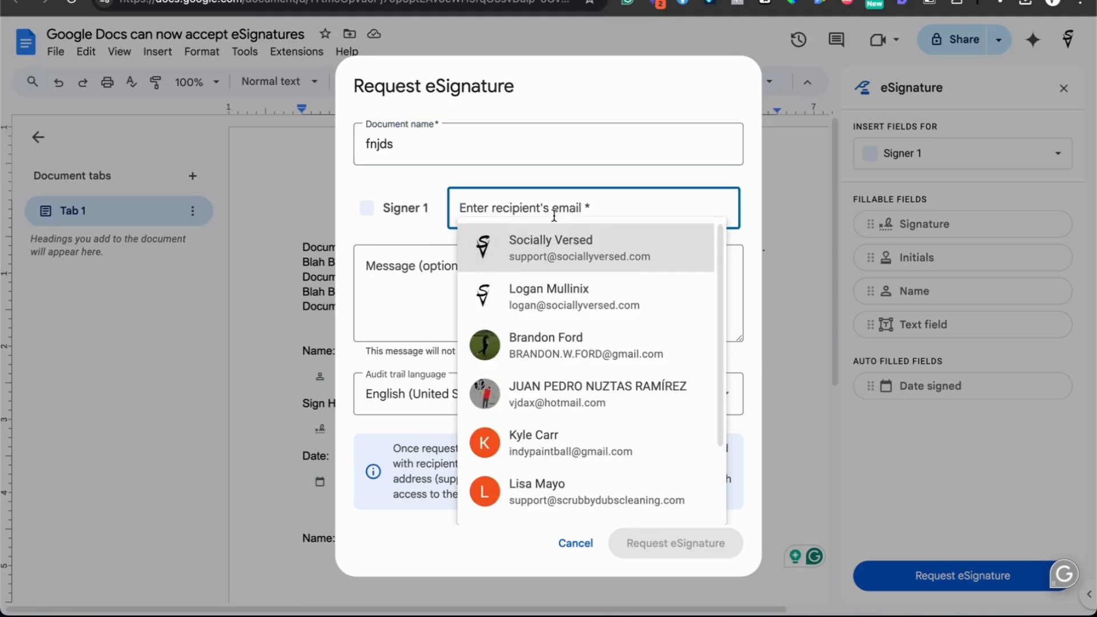
{"action": "type", "text": "Logan"}
{"action": "left_click", "coordinate": [574, 257]}
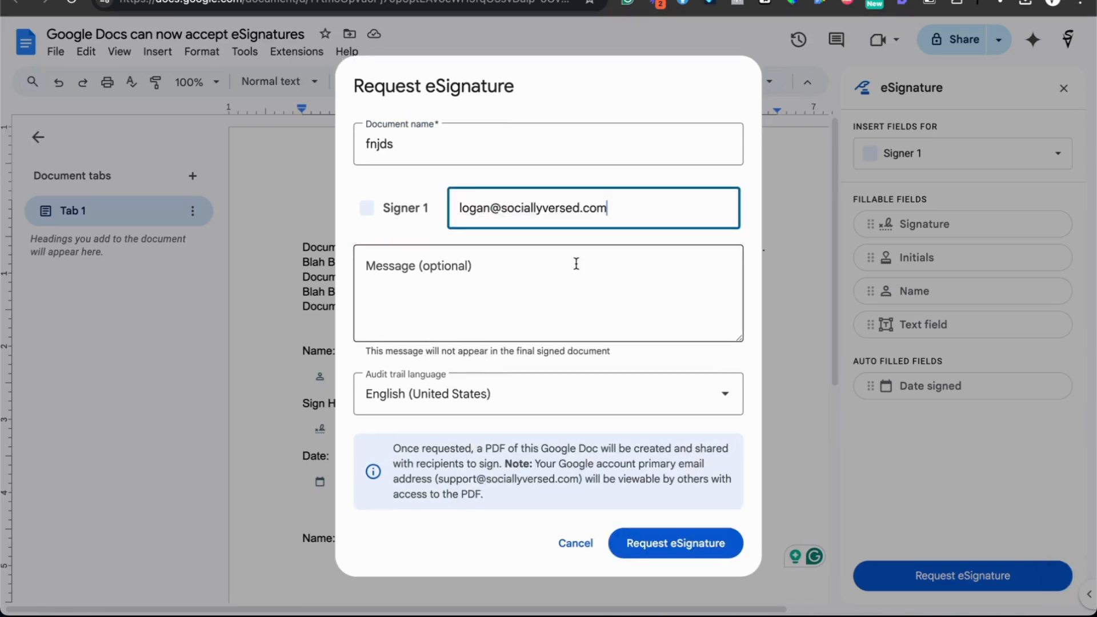
{"action": "left_click", "coordinate": [507, 280]}
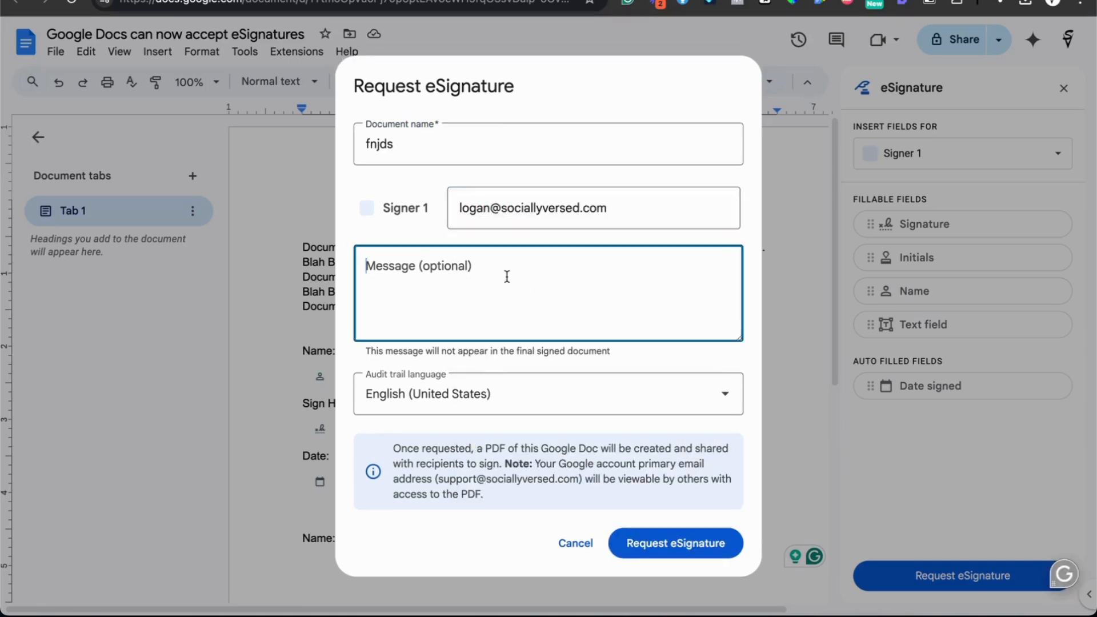
{"action": "left_click", "coordinate": [697, 541]}
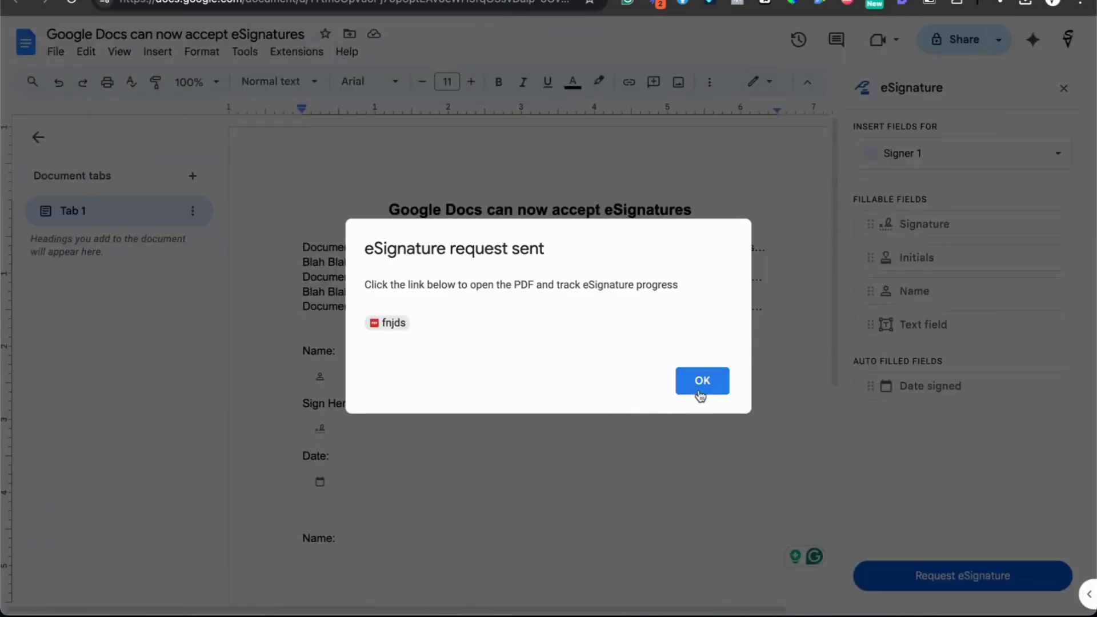
{"action": "left_click", "coordinate": [701, 381]}
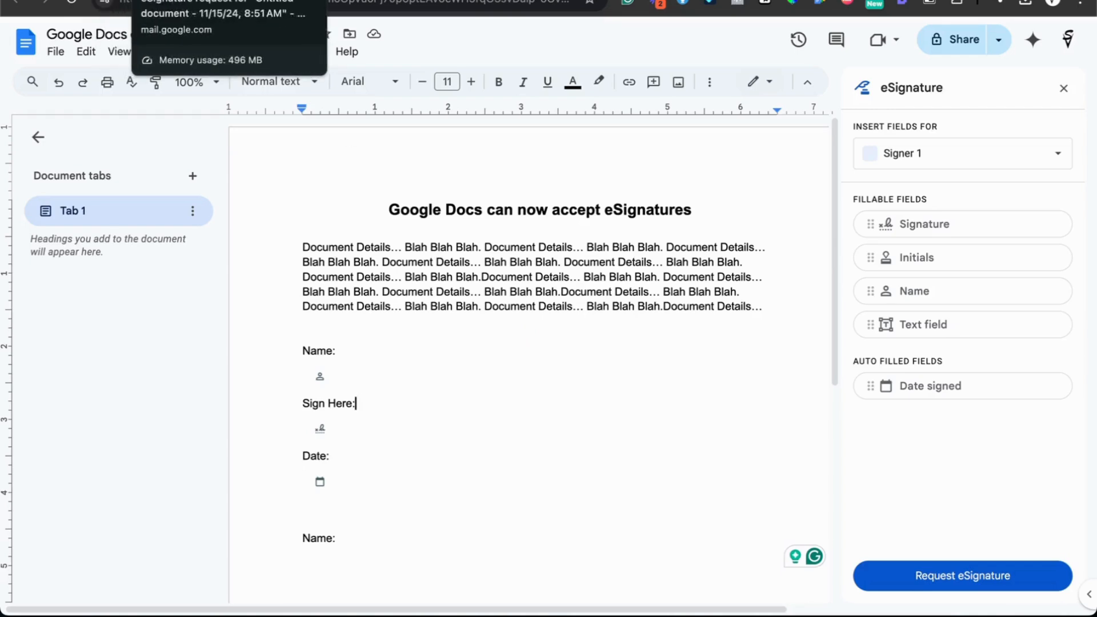
Open the fnjds eSignature request email in Gmail and open its PDF for signing.
{"action": "left_click", "coordinate": [171, 0]}
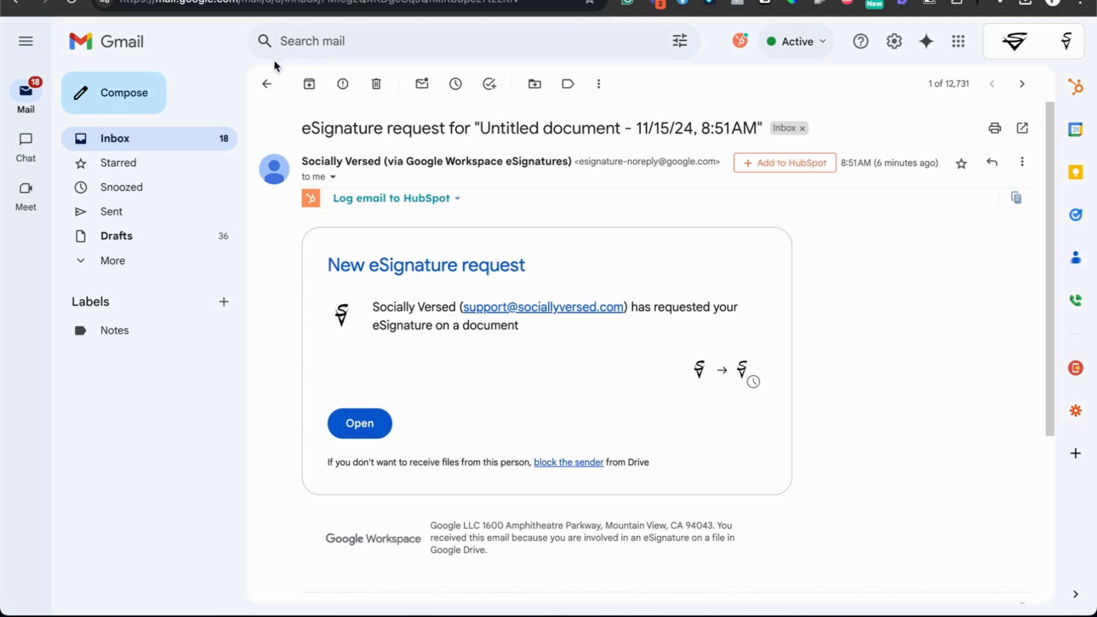
{"action": "scroll", "coordinate": [477, 429], "scroll_direction": "down", "scroll_amount": 5}
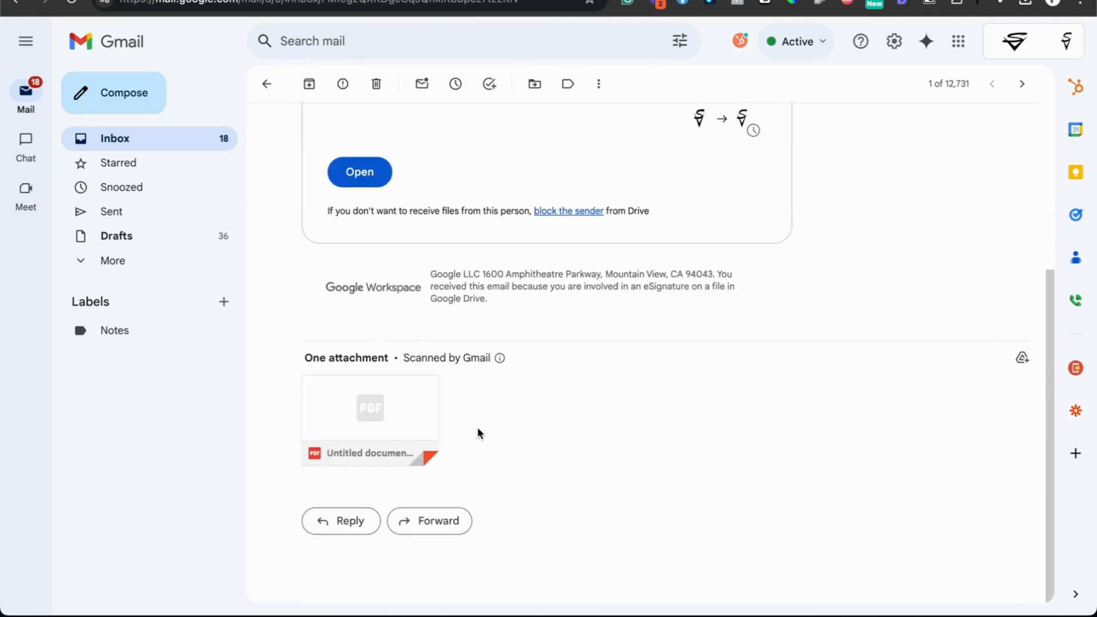
{"action": "scroll", "coordinate": [478, 434], "scroll_direction": "up", "scroll_amount": 5}
{"action": "left_click", "coordinate": [267, 84]}
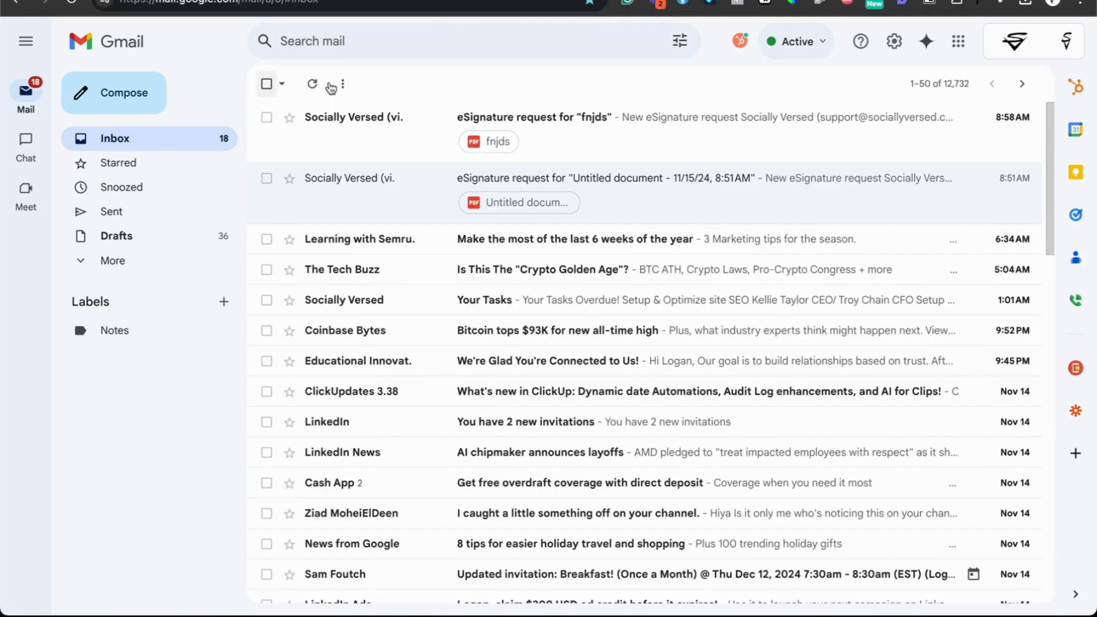
{"action": "left_click", "coordinate": [338, 125]}
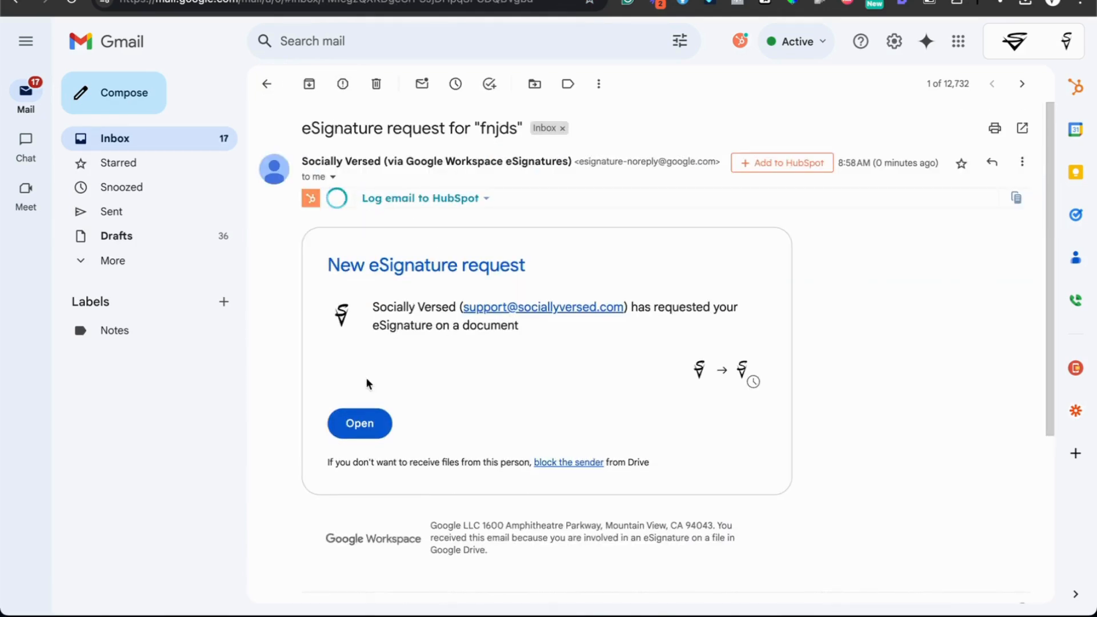
{"action": "left_click", "coordinate": [359, 423]}
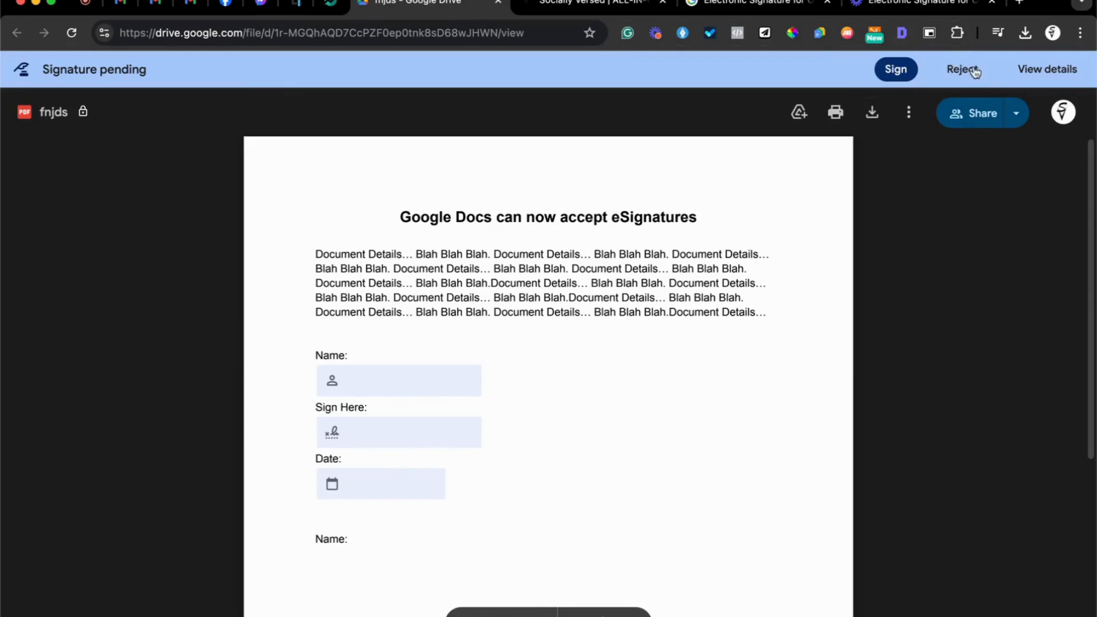
Start signing and adopt a signature from the signer's full name and initials in the Name field.
{"action": "left_click", "coordinate": [895, 69]}
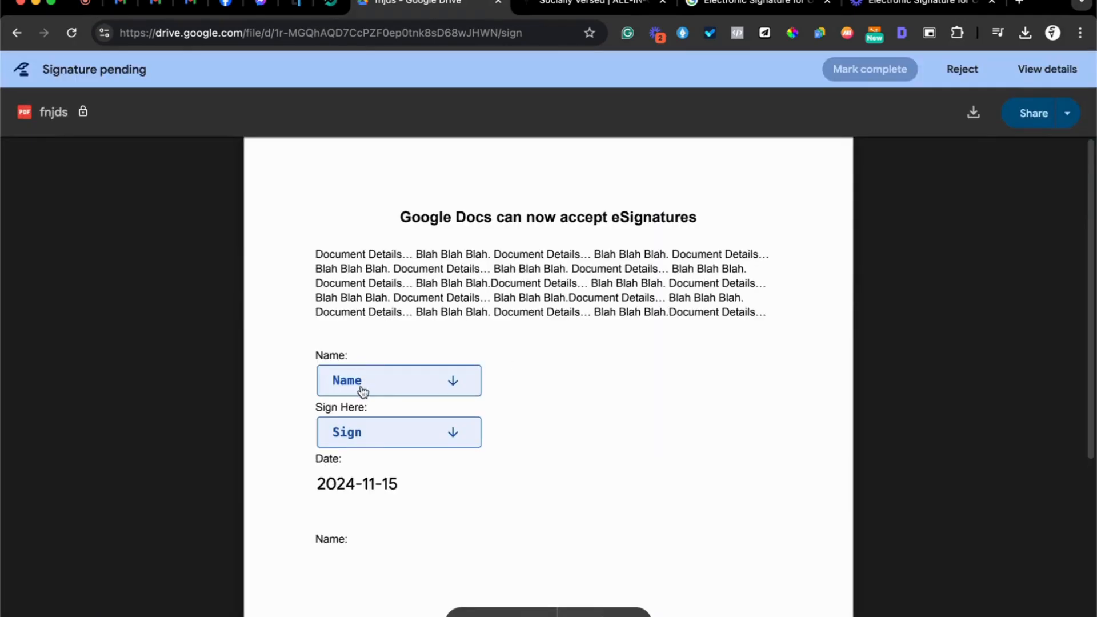
{"action": "left_click", "coordinate": [366, 391]}
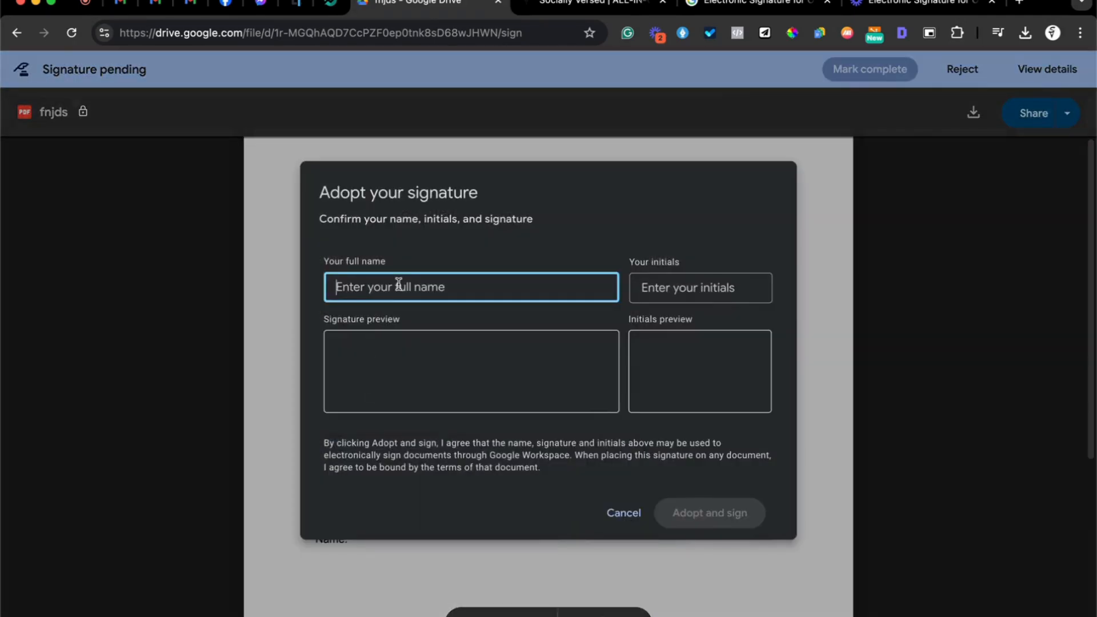
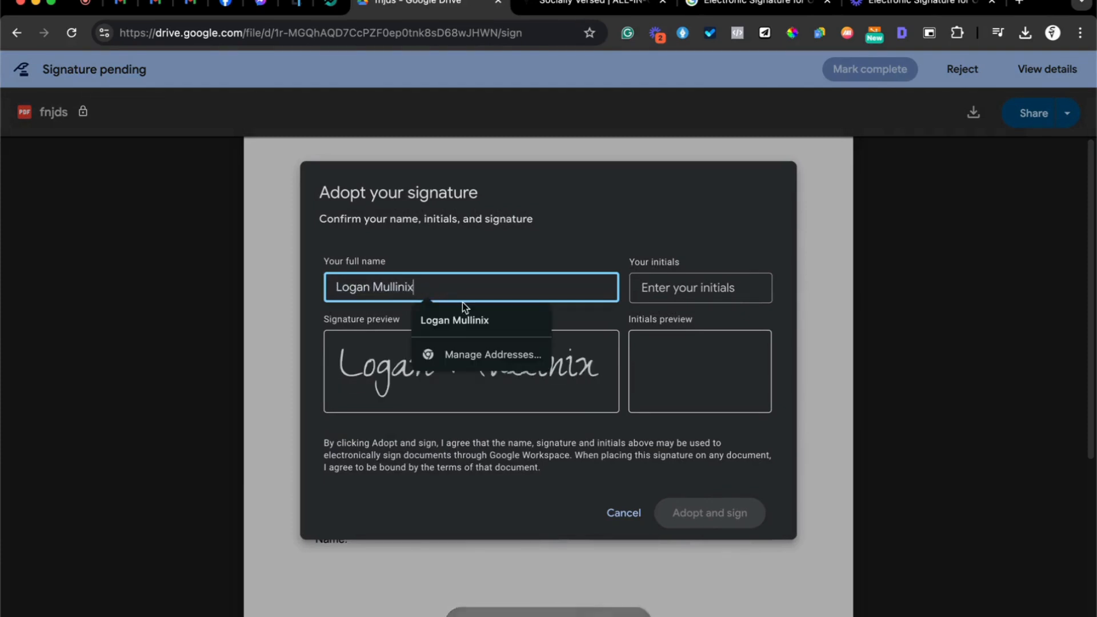
{"action": "left_click", "coordinate": [585, 242]}
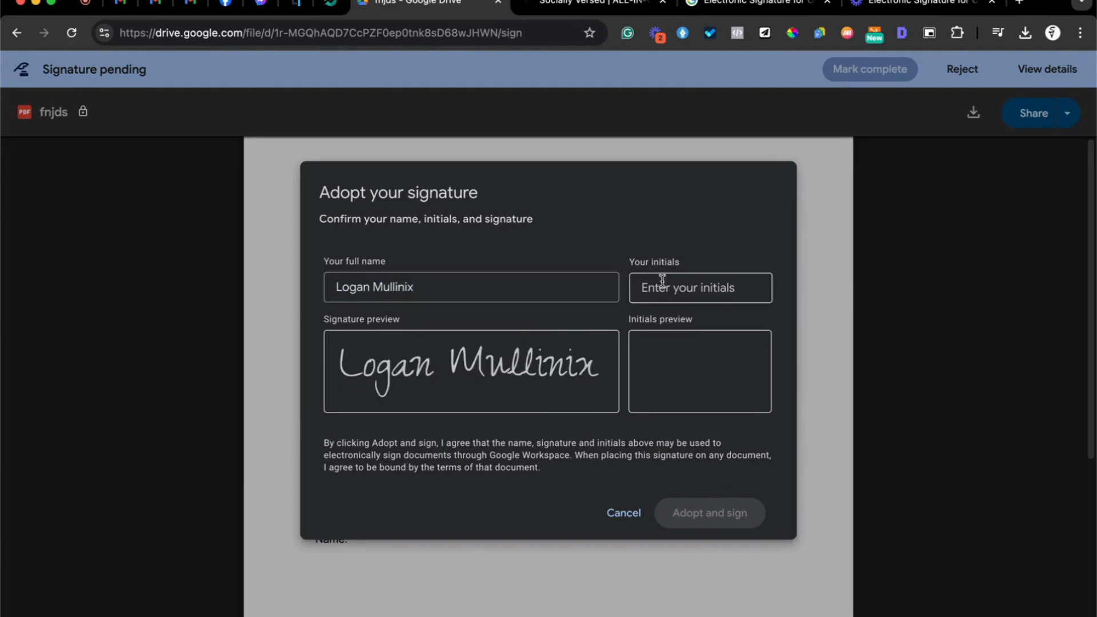
{"action": "left_click", "coordinate": [677, 291]}
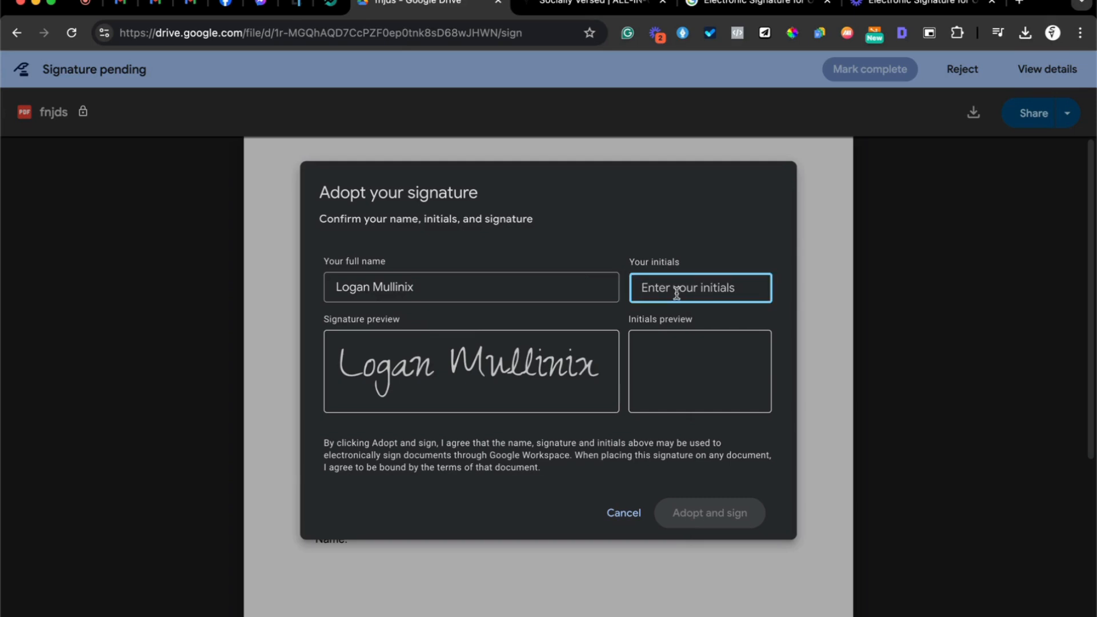
{"action": "type", "text": "LM"}
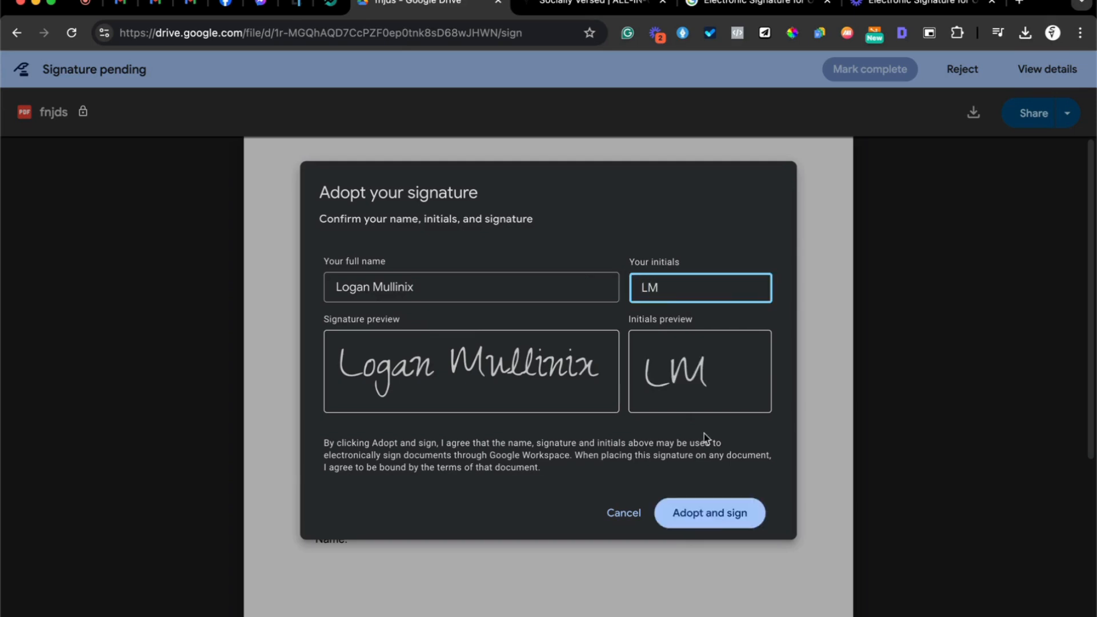
{"action": "left_click", "coordinate": [730, 517]}
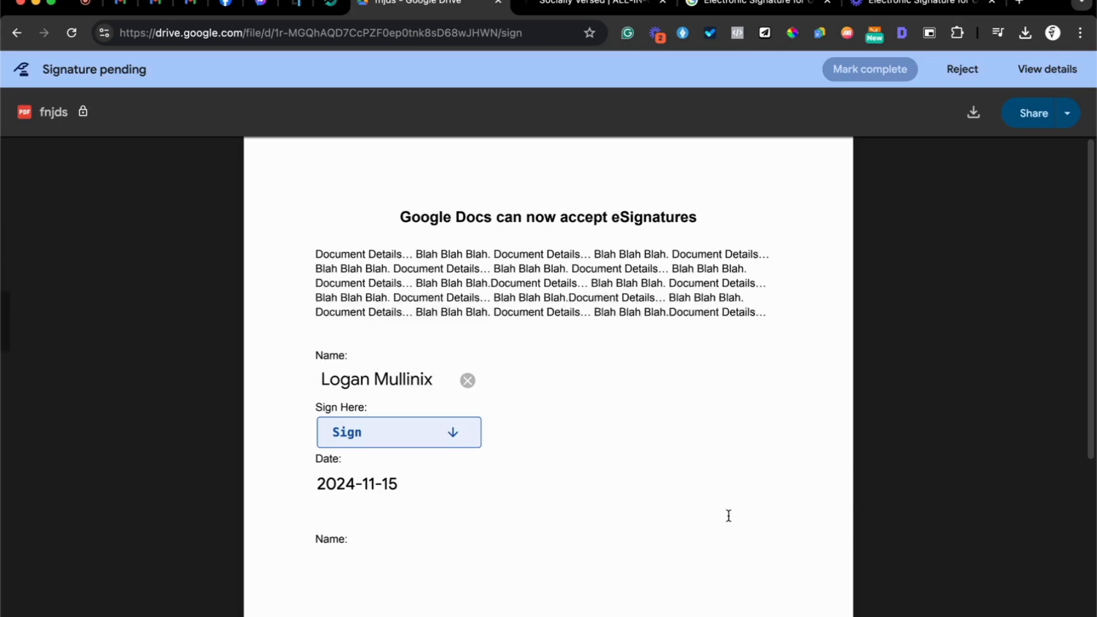
Insert the signature under Sign Here, mark complete, and accept the eSignature Terms of Service.
{"action": "left_click", "coordinate": [385, 436]}
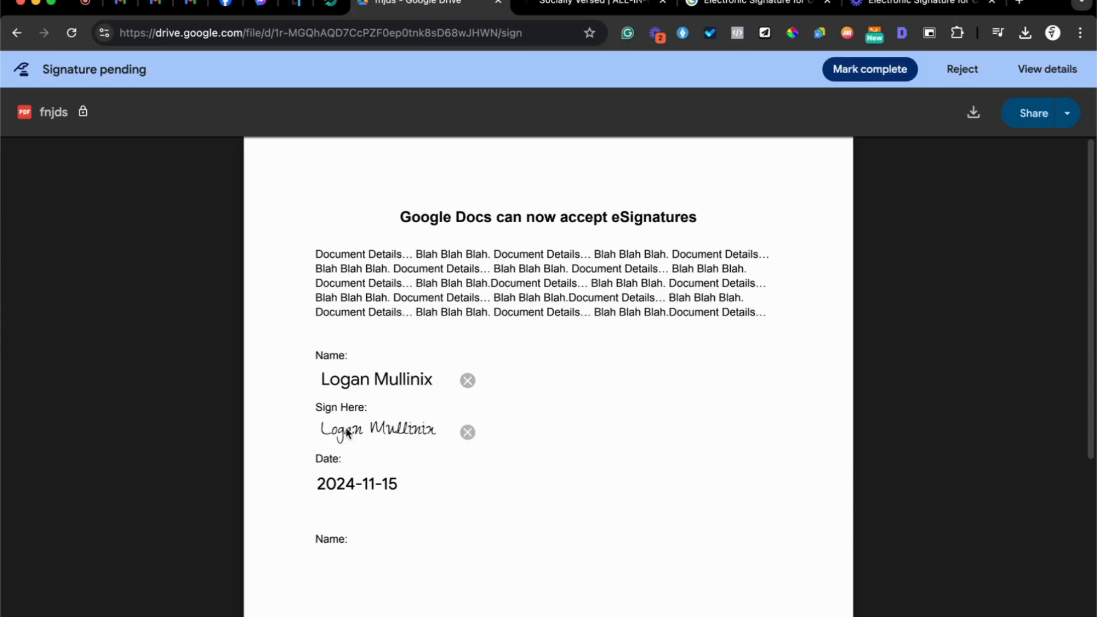
{"action": "mouse_move", "coordinate": [349, 482]}
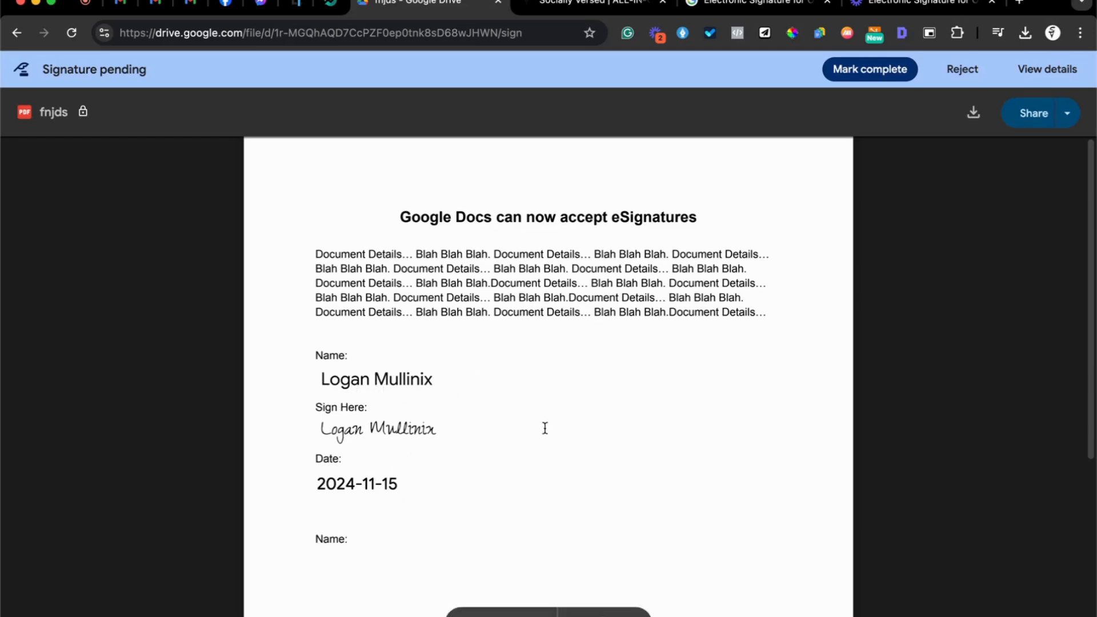
{"action": "left_click", "coordinate": [869, 73]}
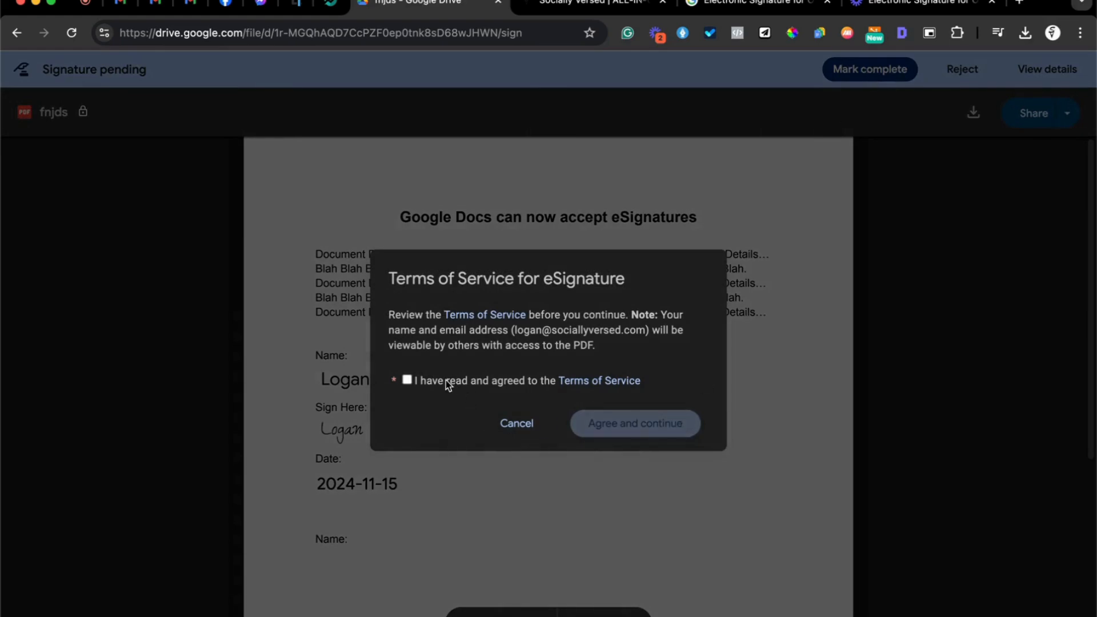
{"action": "left_click", "coordinate": [407, 380]}
{"action": "left_click", "coordinate": [651, 432]}
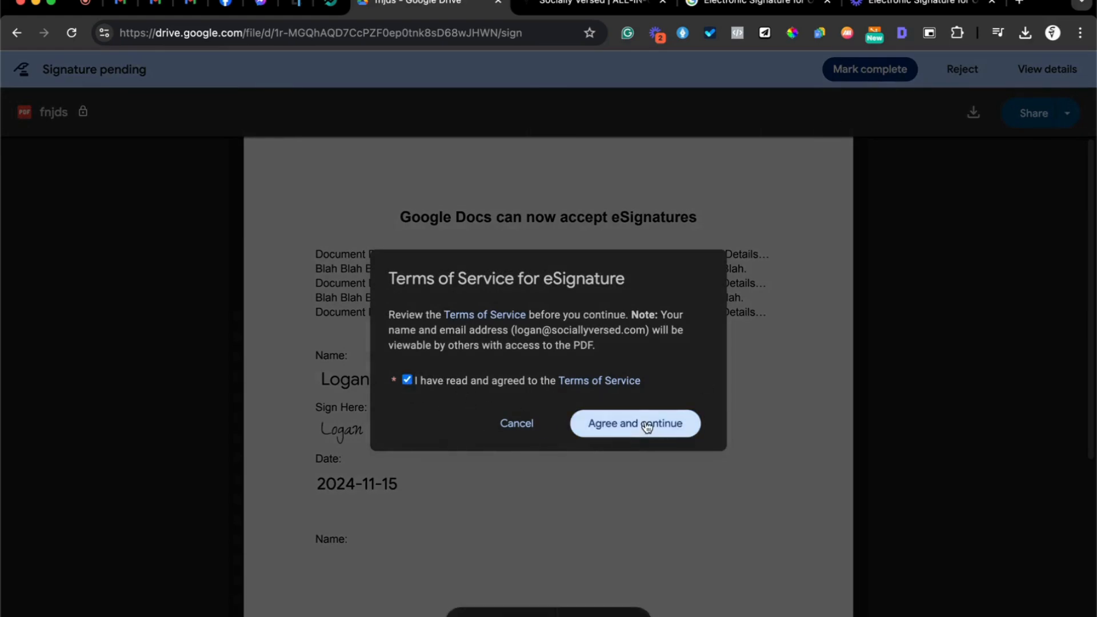